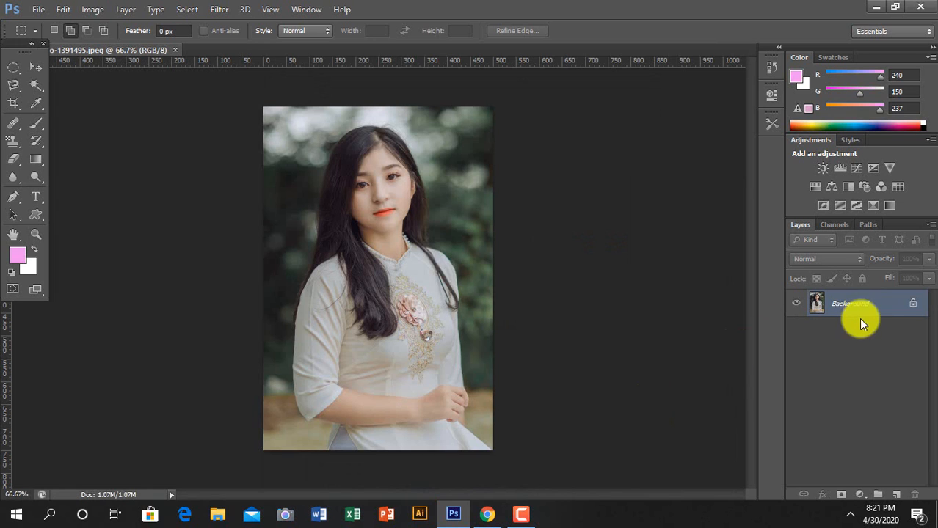
# Convert the locked background into an unlocked Layer 0 and extend the canvas by a relative 1 inch in both width and height
pyautogui.doubleClick(861, 309)
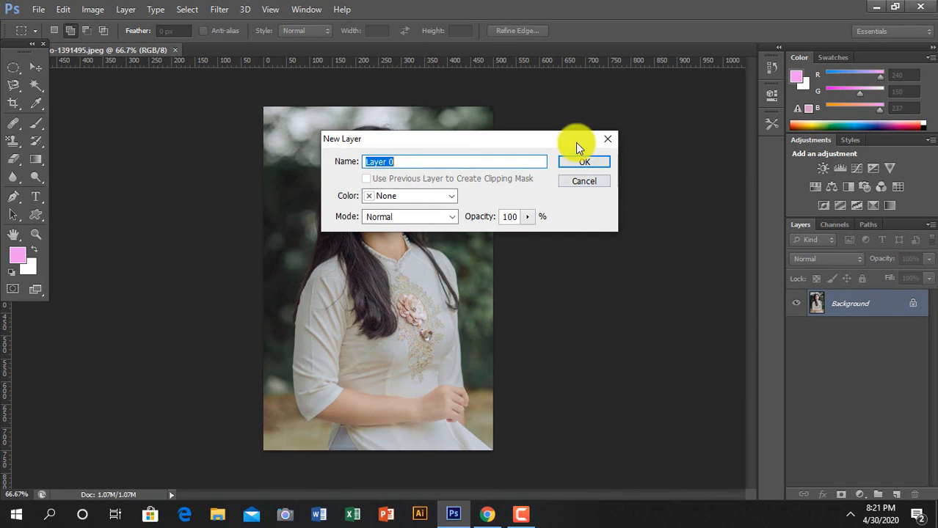
pyautogui.click(583, 162)
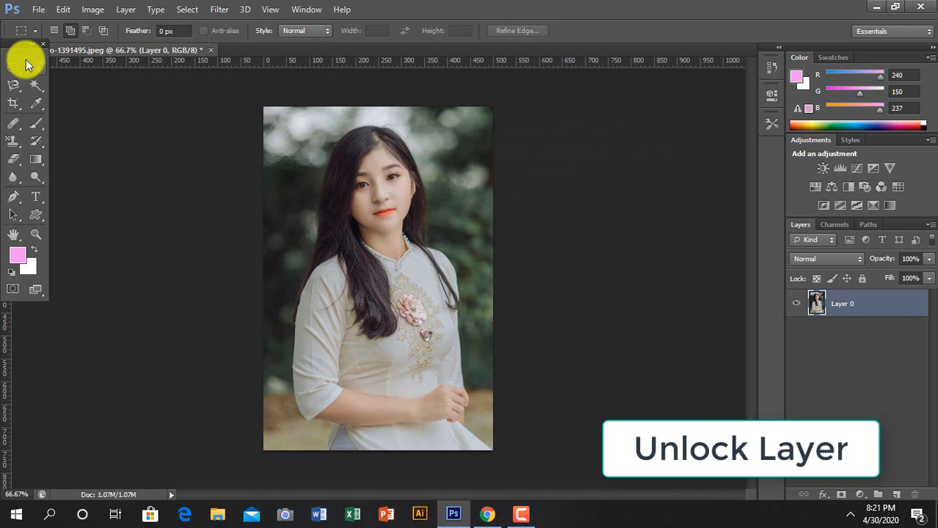
pyautogui.click(93, 9)
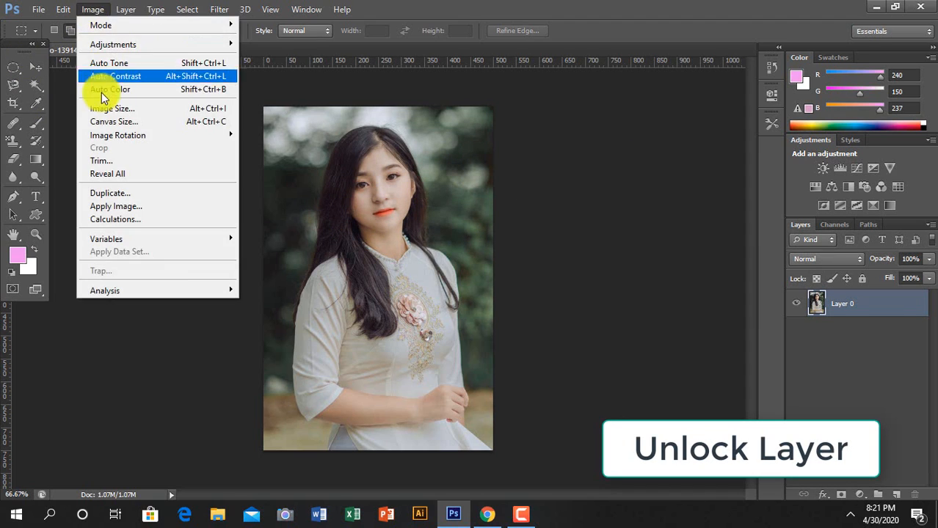
pyautogui.click(104, 123)
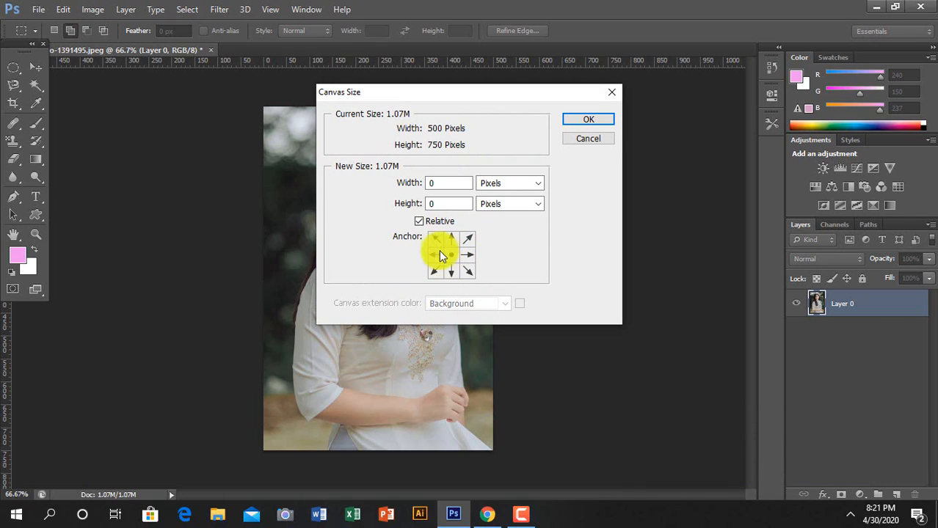
pyautogui.click(489, 183)
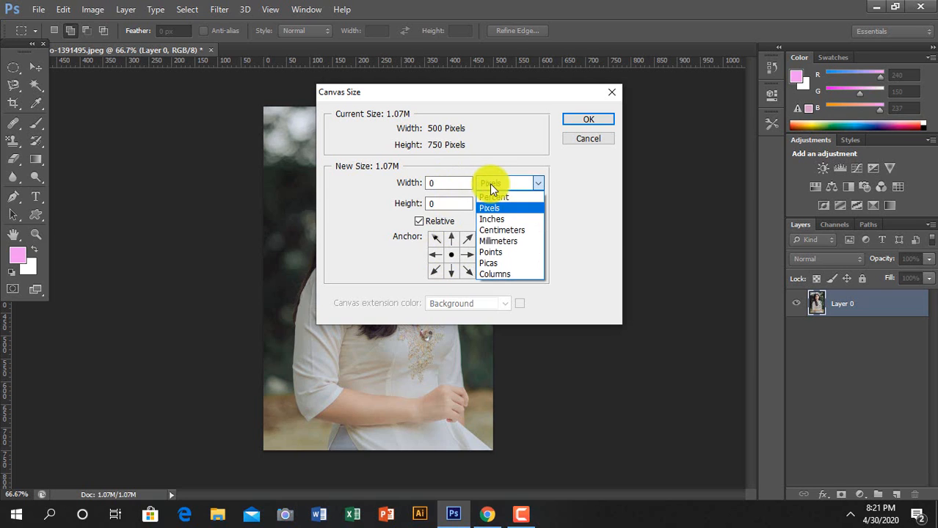
pyautogui.click(491, 222)
pyautogui.click(443, 189)
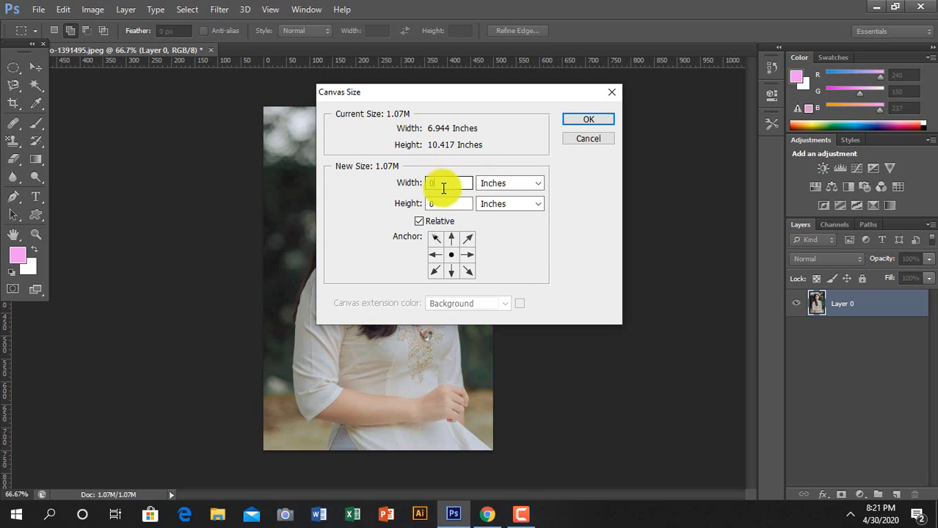
pyautogui.press('BackSpace')
pyautogui.write('1')
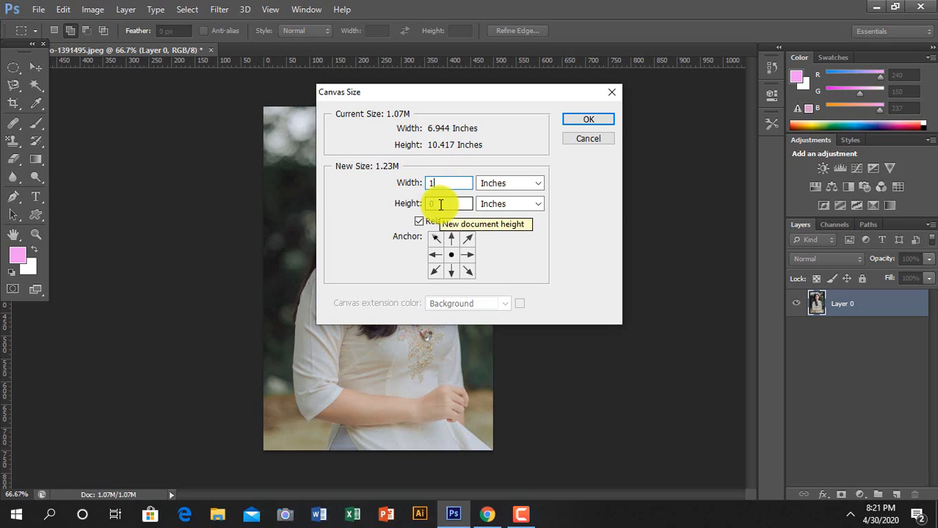
pyautogui.click(440, 206)
pyautogui.press('BackSpace')
pyautogui.write('1')
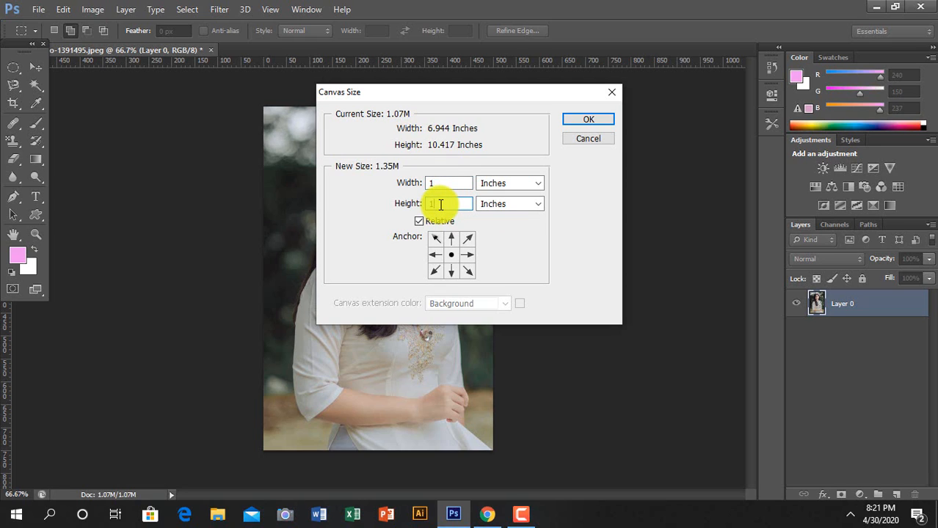
pyautogui.click(570, 119)
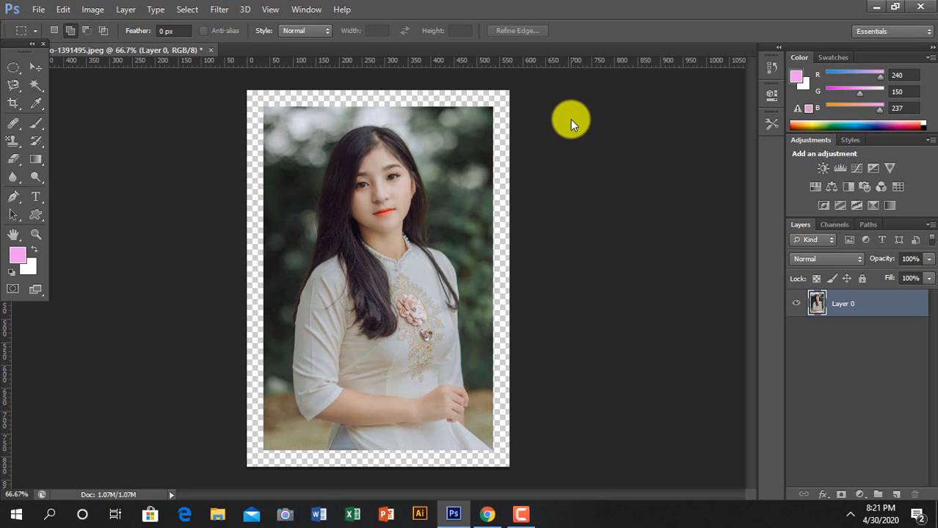
# Add a solid color fill layer in periwinkle 9a96e5 and place the photo layer above it as a colored border
pyautogui.click(861, 494)
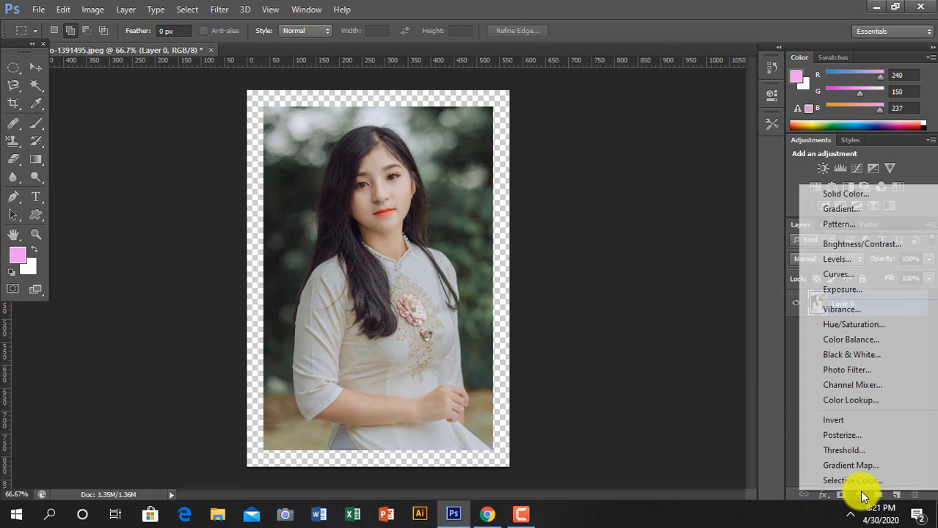
pyautogui.click(849, 197)
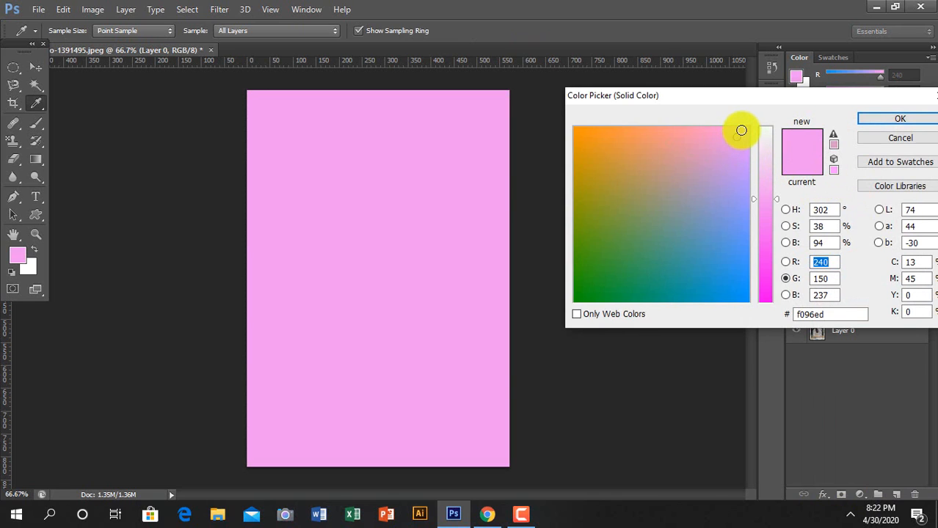
pyautogui.click(729, 195)
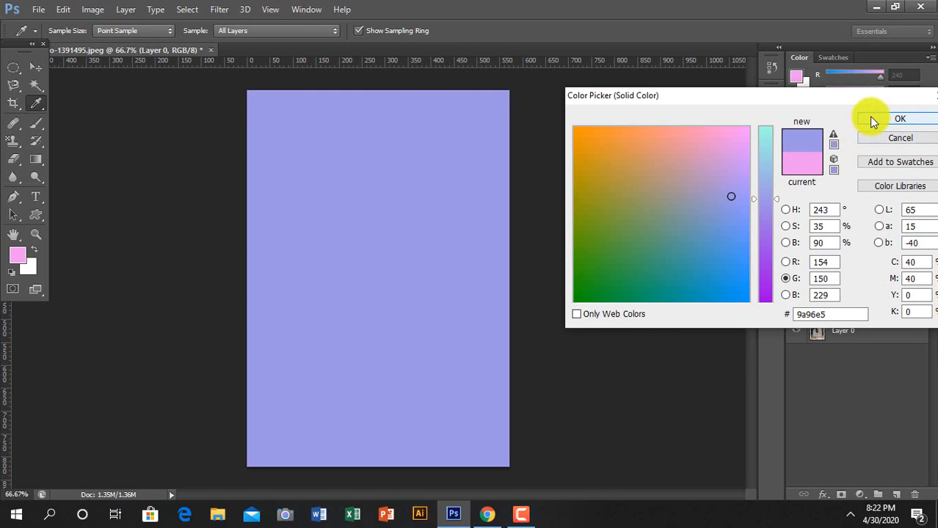
pyautogui.click(872, 121)
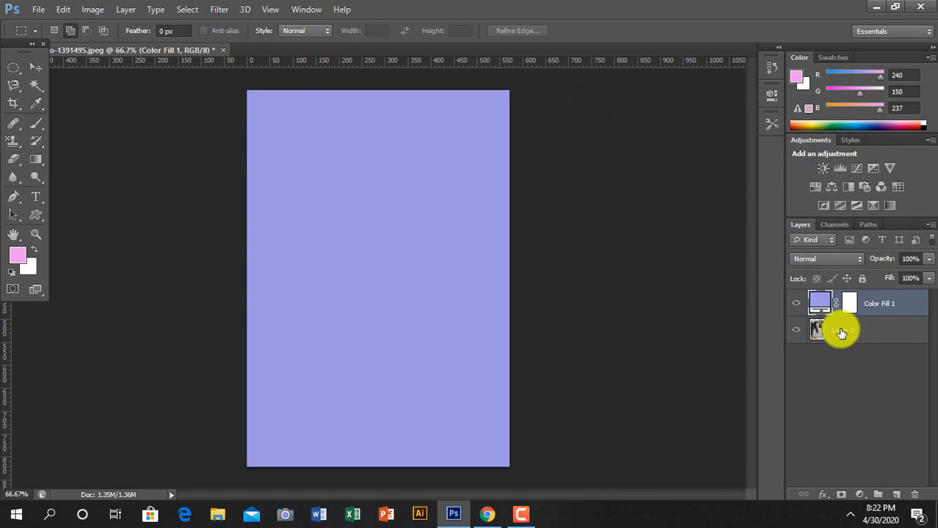
pyautogui.moveTo(837, 340); pyautogui.dragTo(837, 301)
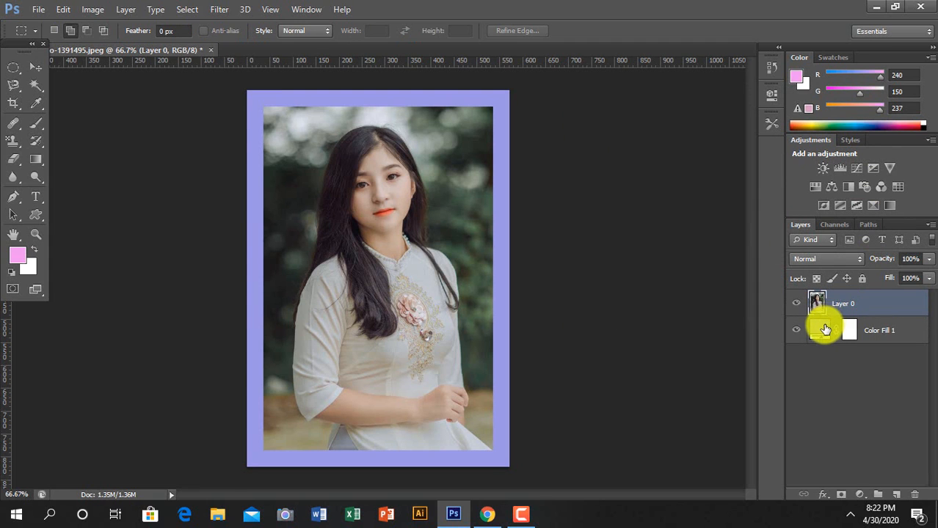
# Recolor the fill layer to light gray b7b8bc sampled from the white sleeve in the photo
pyautogui.doubleClick(825, 330)
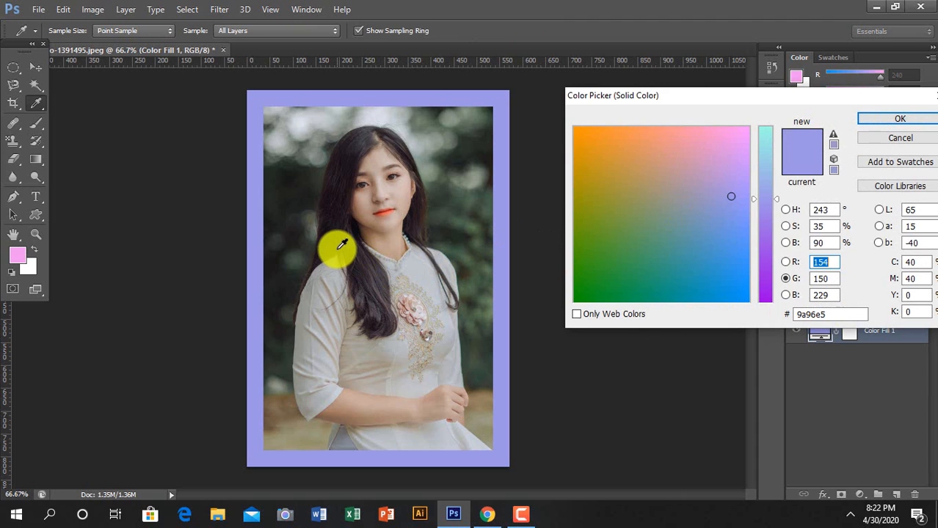
pyautogui.click(331, 286)
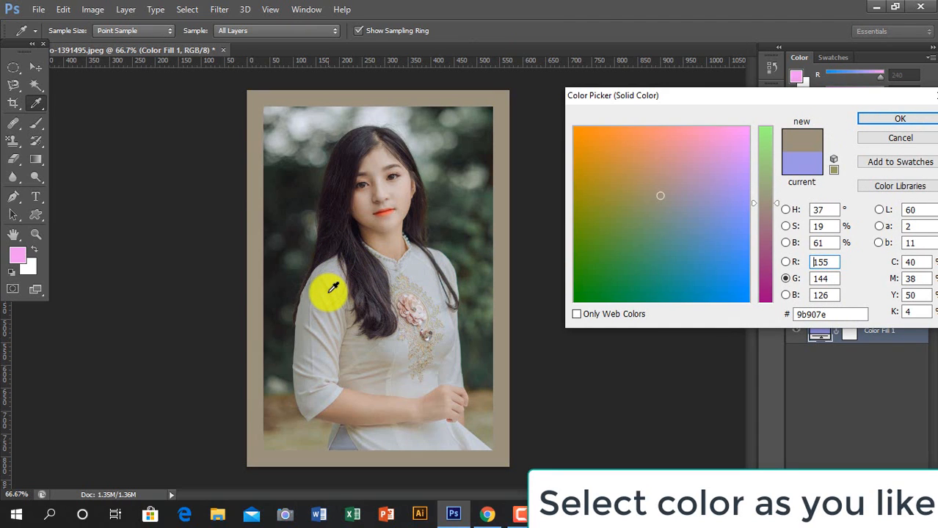
pyautogui.click(324, 302)
pyautogui.click(327, 321)
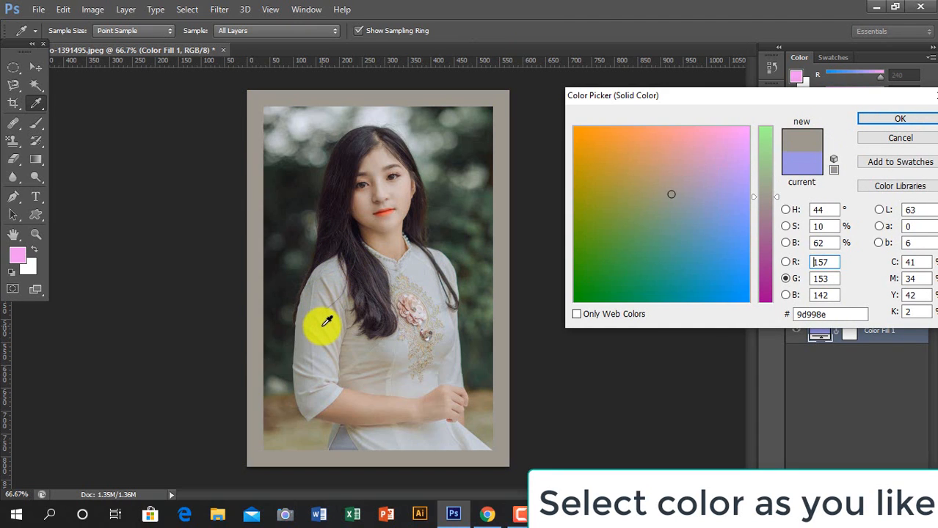
pyautogui.click(331, 298)
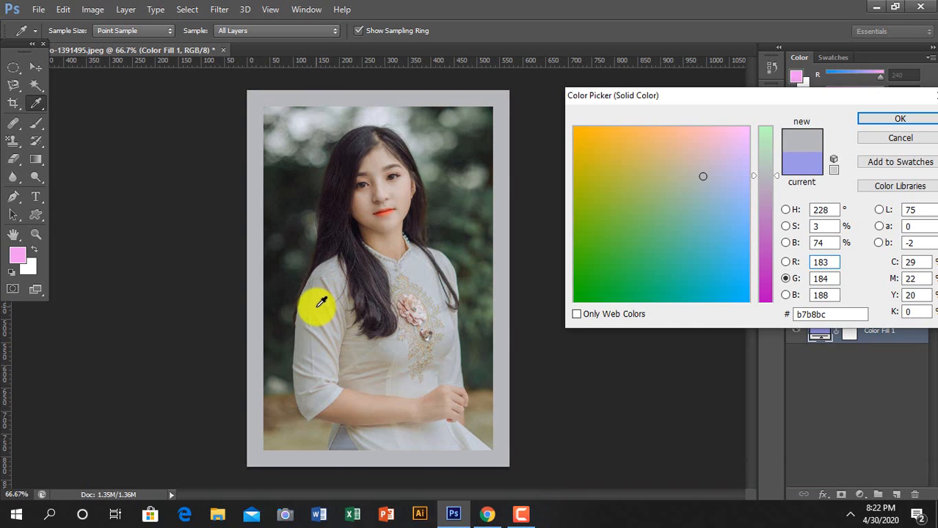
pyautogui.click(898, 120)
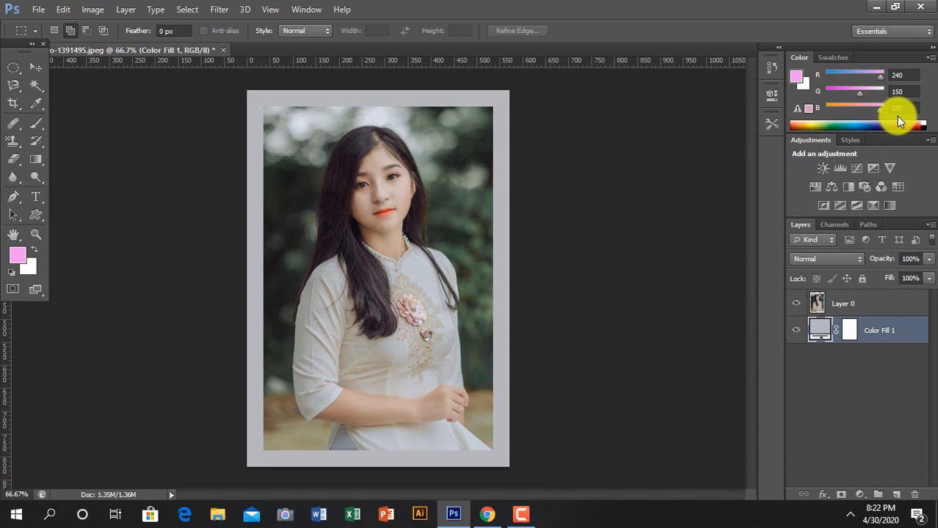
# Add a Stroke layer style to Layer 0 with position Inside and a size of 21 px
pyautogui.click(836, 302)
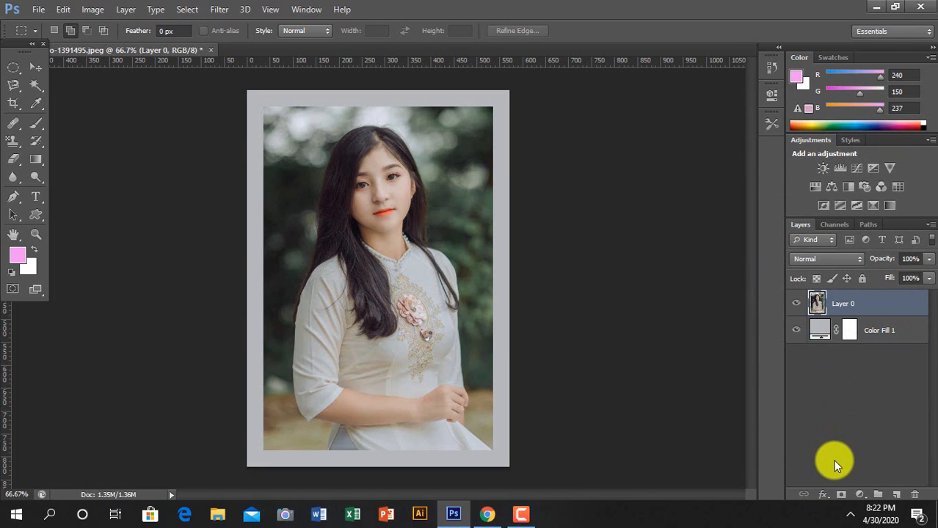
pyautogui.click(823, 496)
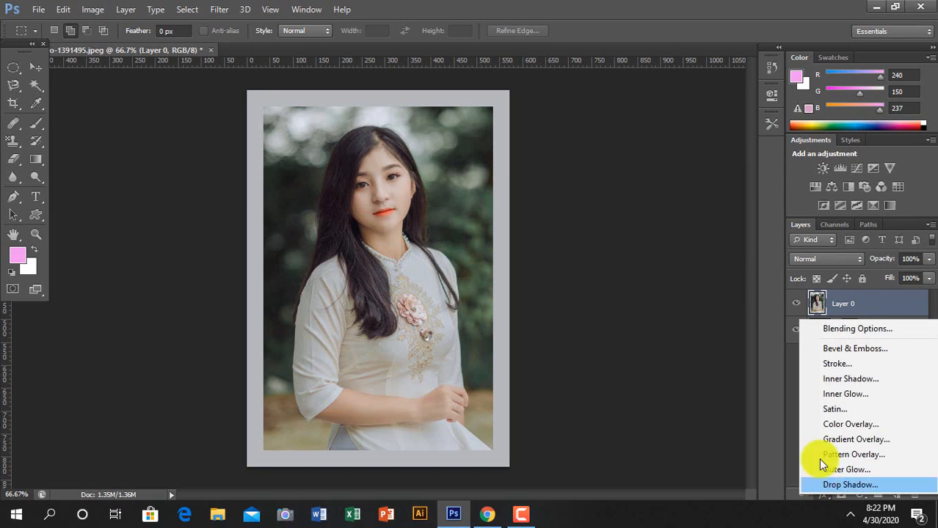
pyautogui.click(837, 363)
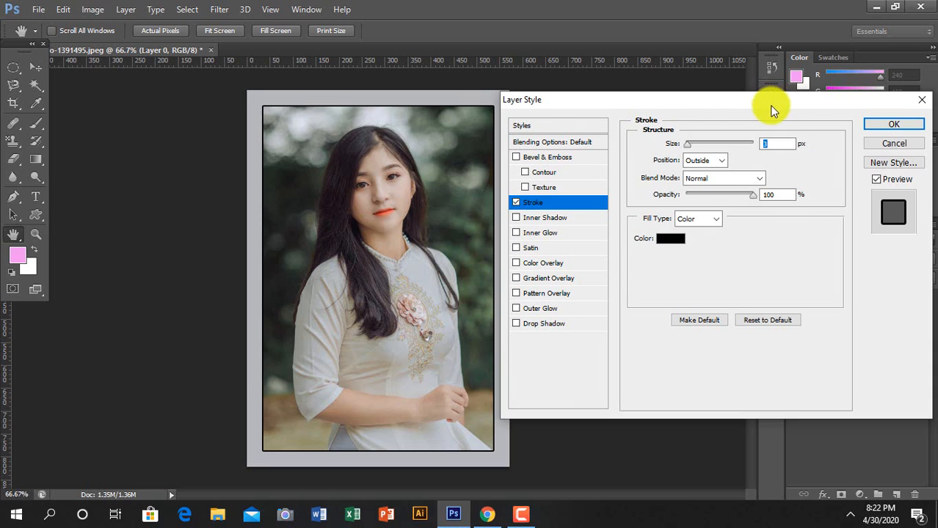
pyautogui.moveTo(771, 106); pyautogui.dragTo(813, 106)
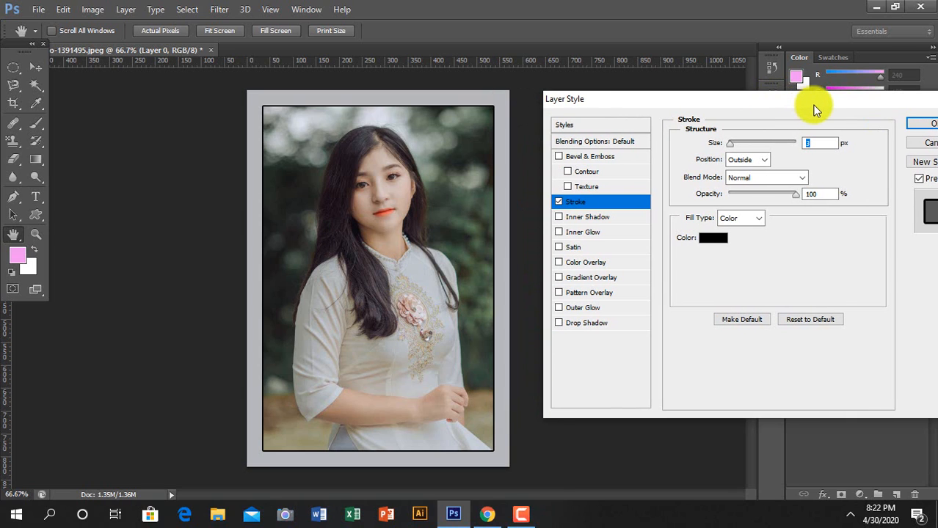
pyautogui.click(760, 160)
pyautogui.click(745, 180)
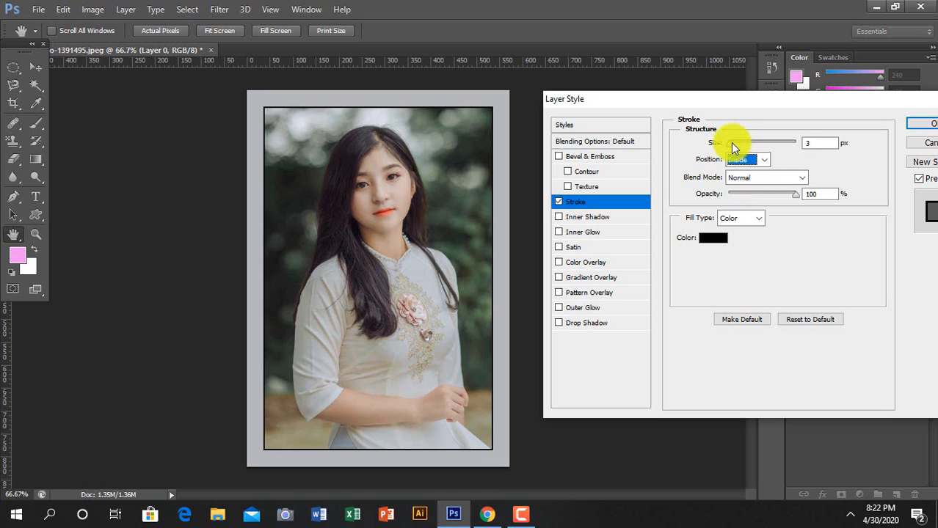
pyautogui.moveTo(732, 146); pyautogui.dragTo(738, 147)
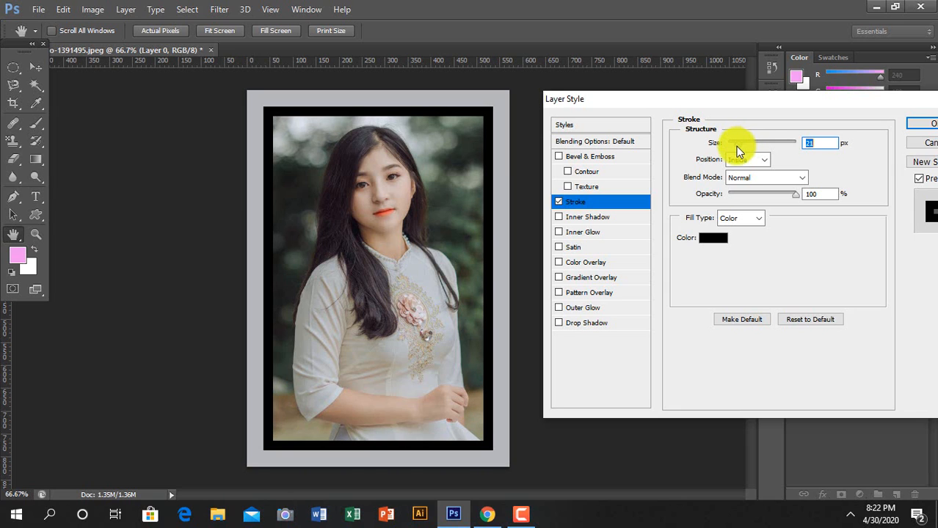
# Set the stroke color to dark 242623 sampled from the photo's shadowy backdrop and apply the layer style
pyautogui.click(710, 239)
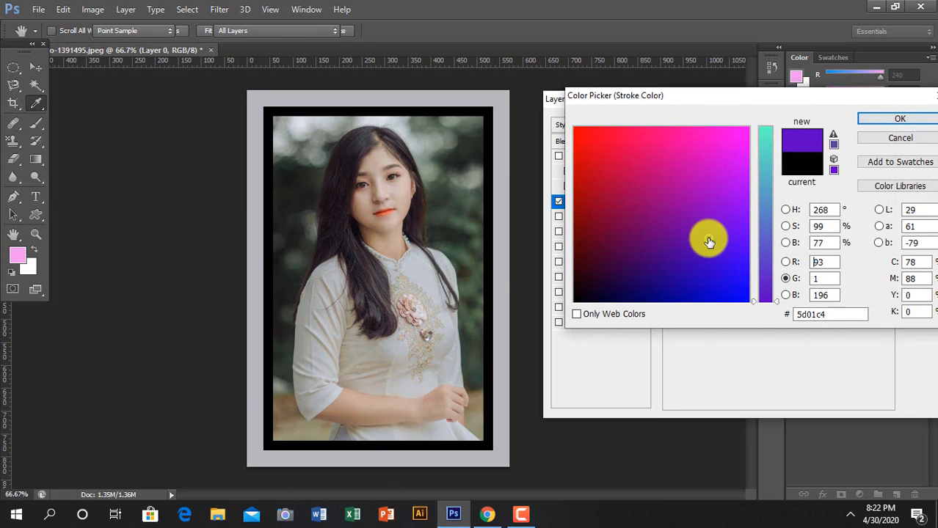
pyautogui.click(708, 238)
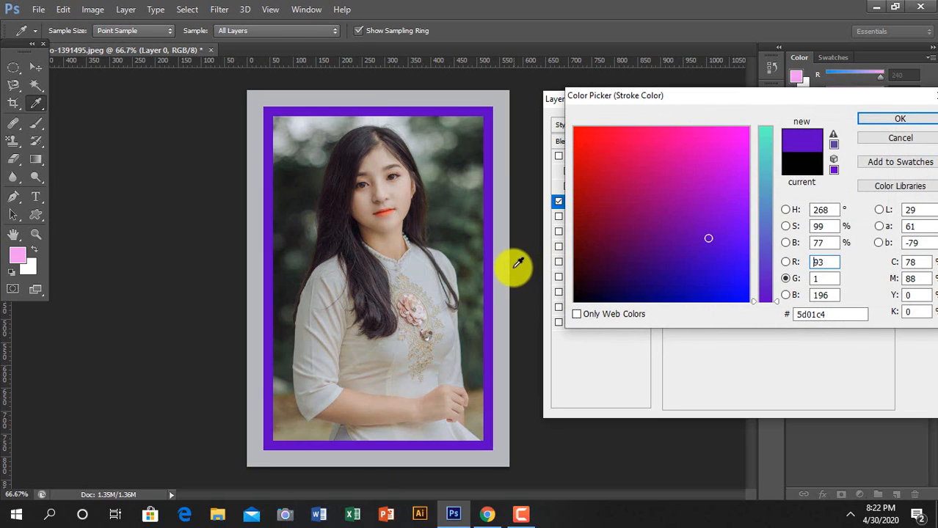
pyautogui.click(475, 144)
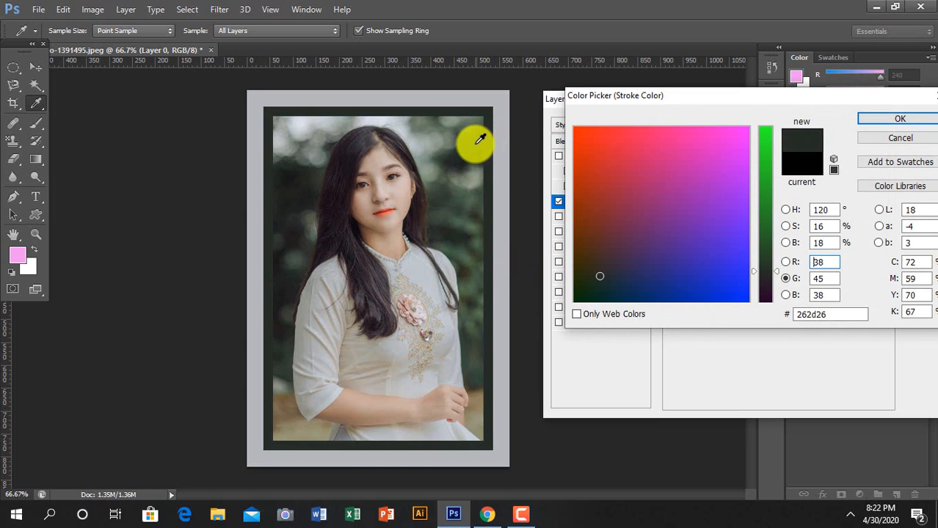
pyautogui.click(484, 152)
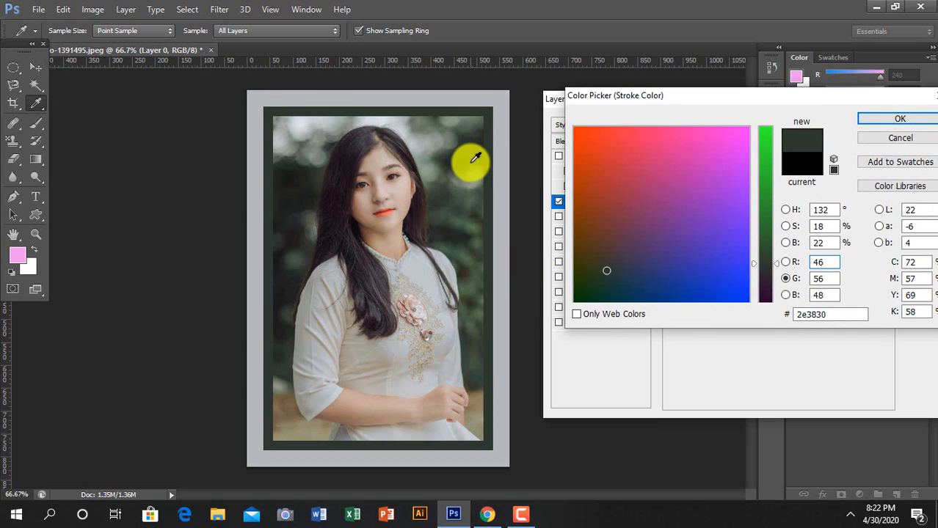
pyautogui.click(479, 150)
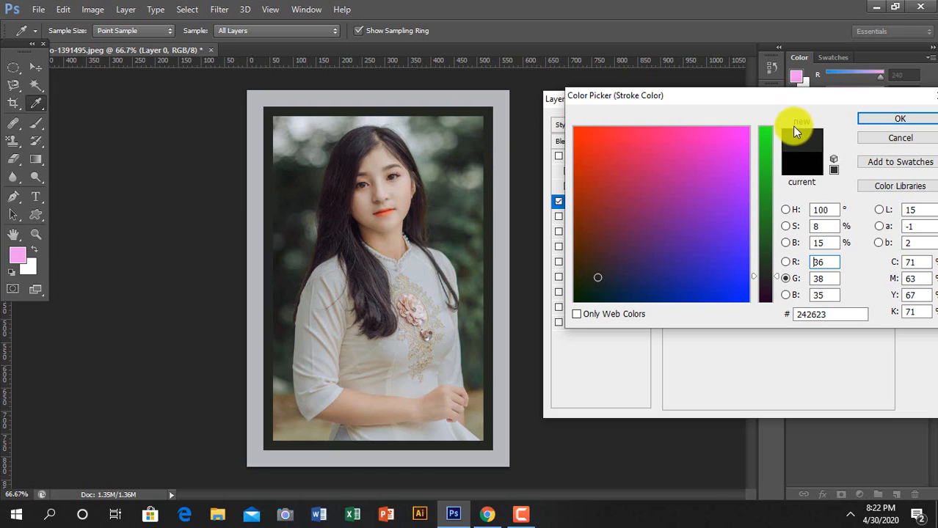
pyautogui.click(866, 119)
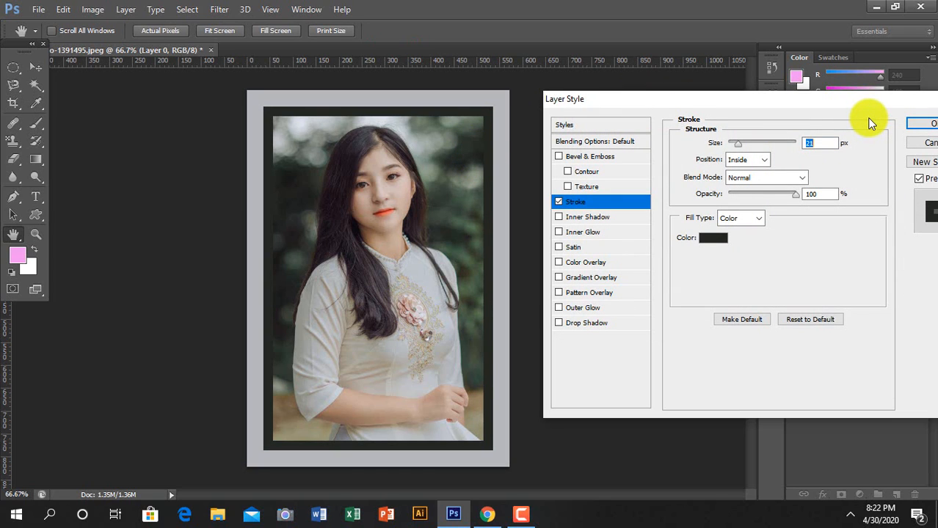
pyautogui.click(929, 125)
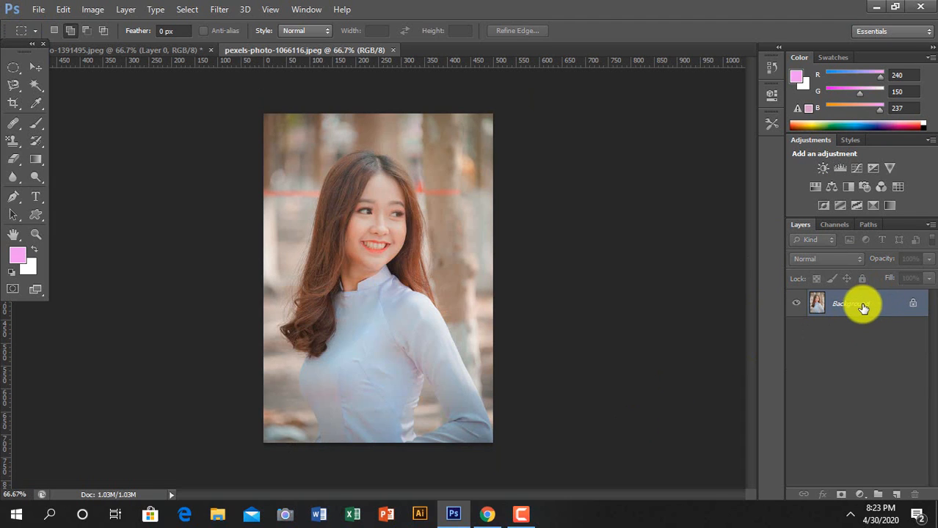
# Unlock the portrait's Background layer by converting it to Layer 0
pyautogui.doubleClick(862, 307)
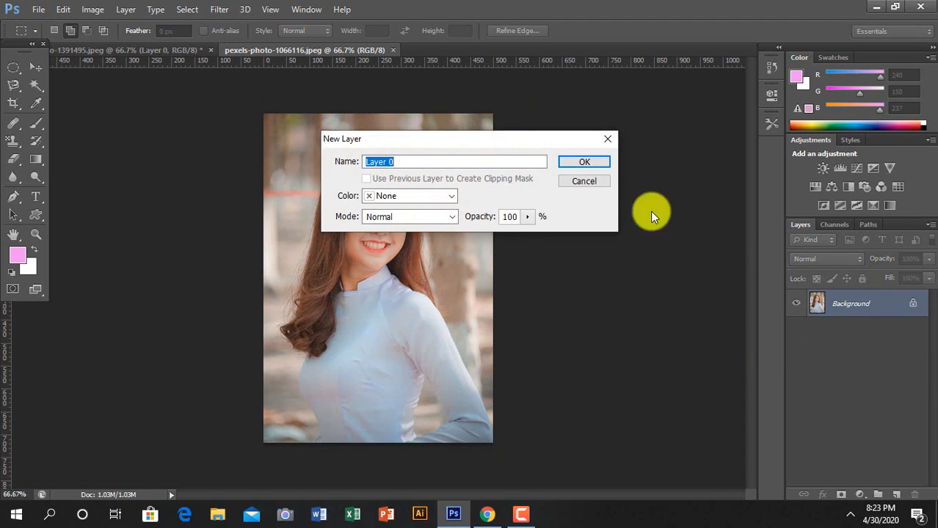
pyautogui.click(600, 160)
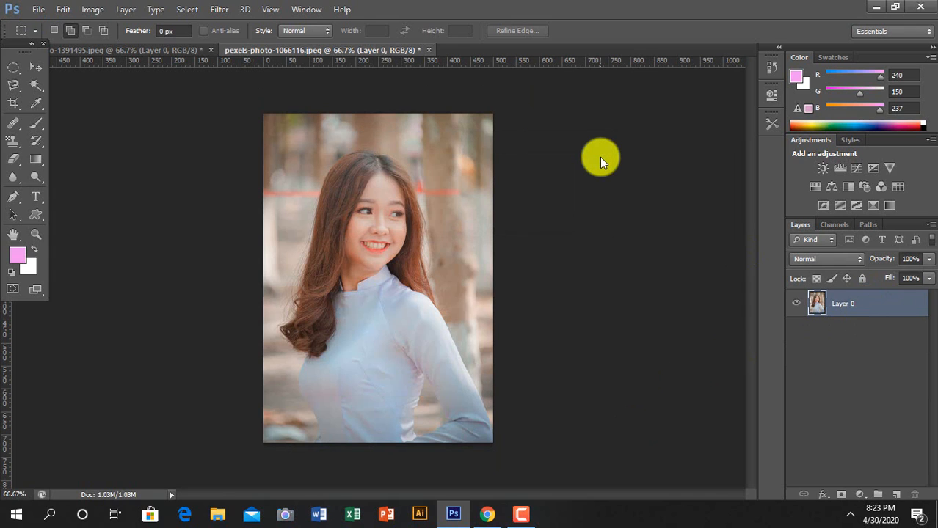
# Enter a relative canvas extension of 1.5 pixels in width and 1 pixel in height, accepting the closest allowed width
pyautogui.click(98, 10)
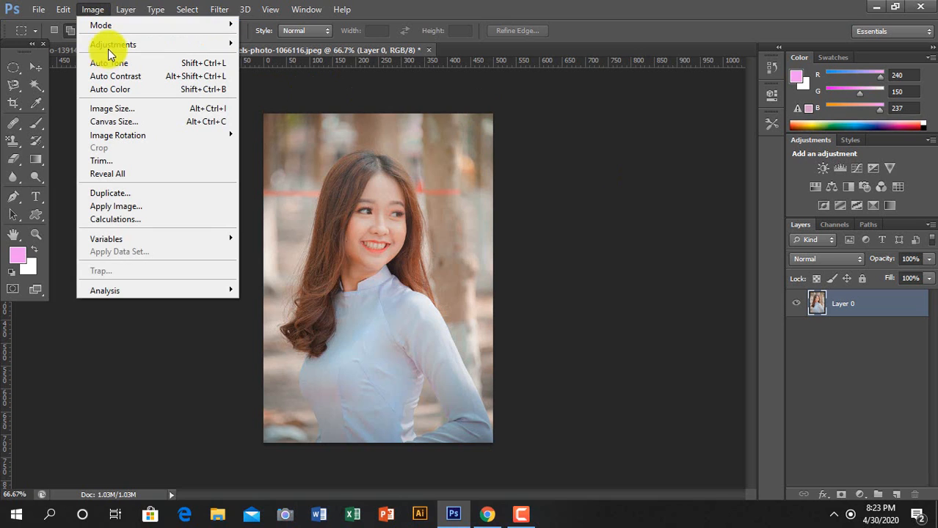
pyautogui.click(110, 122)
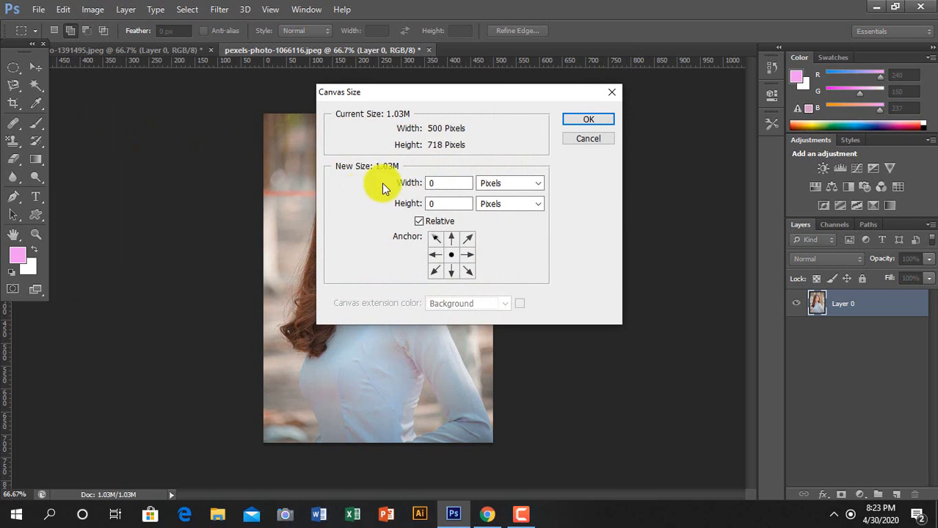
pyautogui.click(451, 184)
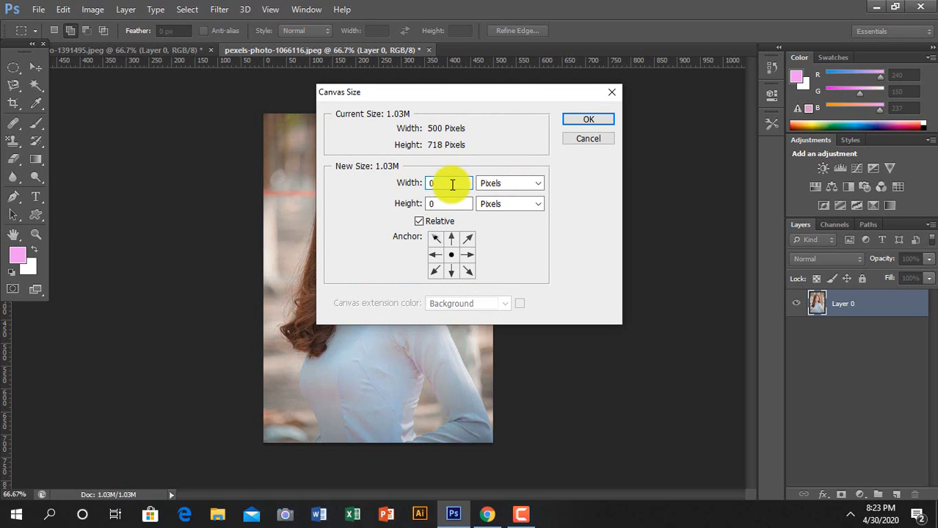
pyautogui.doubleClick(452, 185)
pyautogui.write('1')
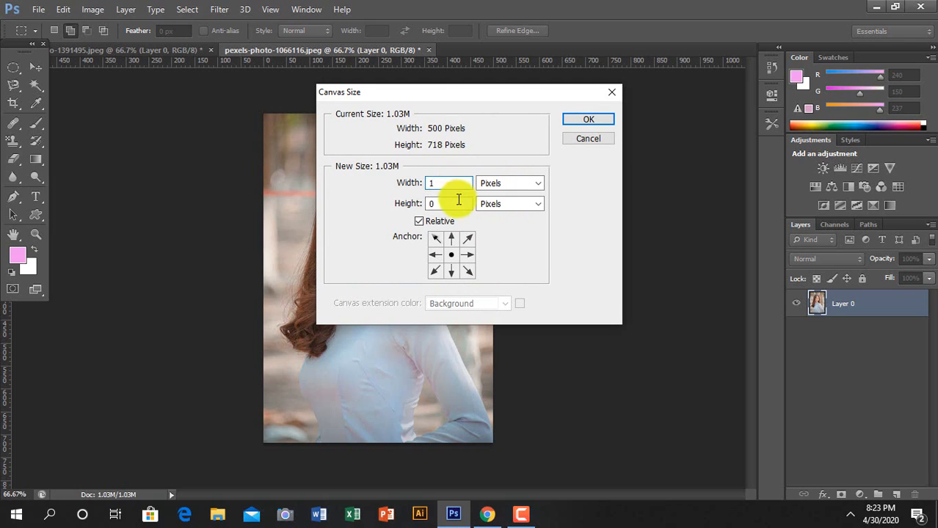
pyautogui.doubleClick(453, 205)
pyautogui.write('1')
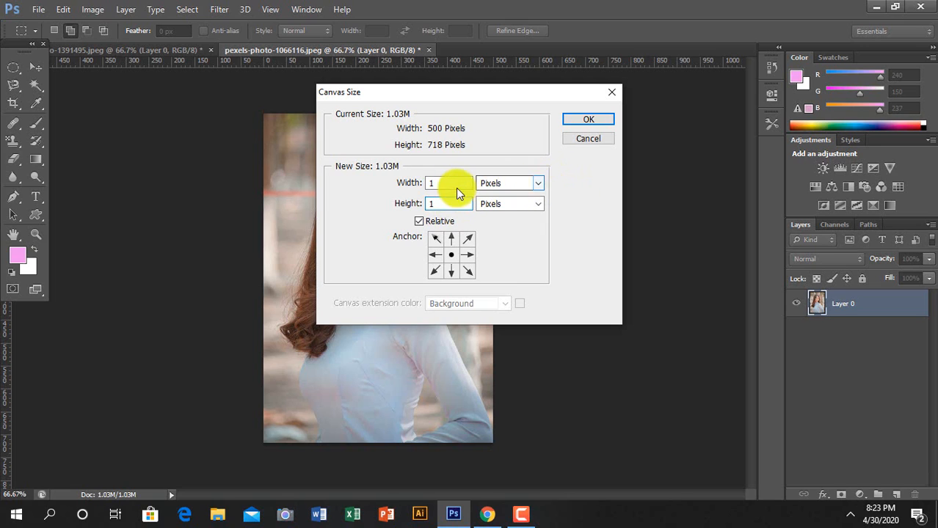
pyautogui.click(453, 184)
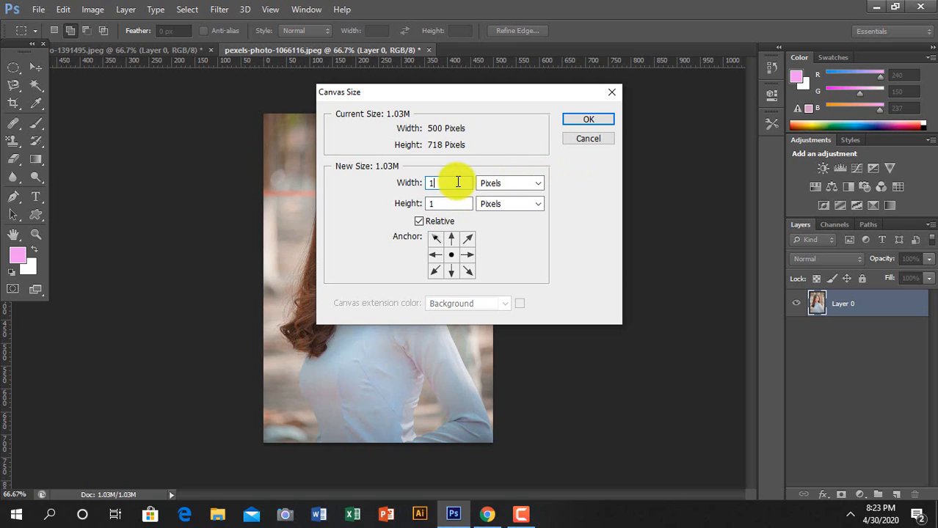
pyautogui.write('.5')
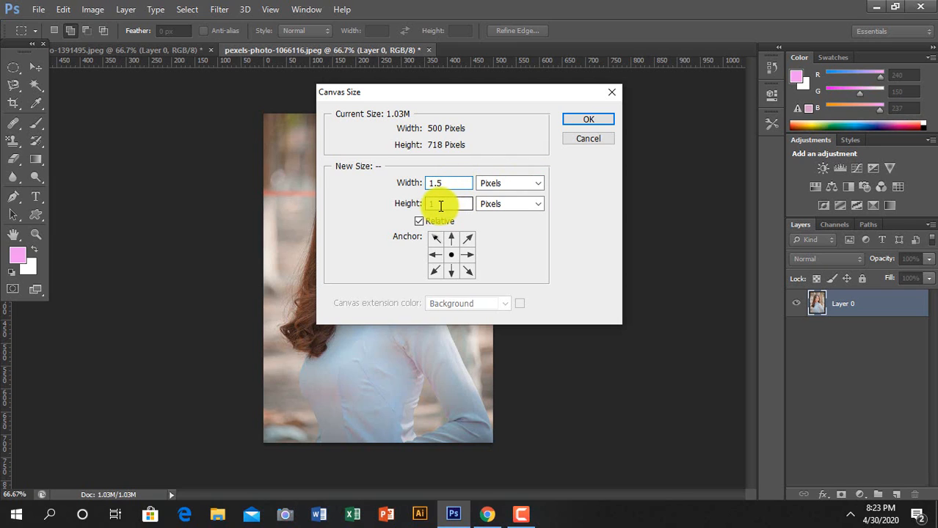
pyautogui.click(440, 205)
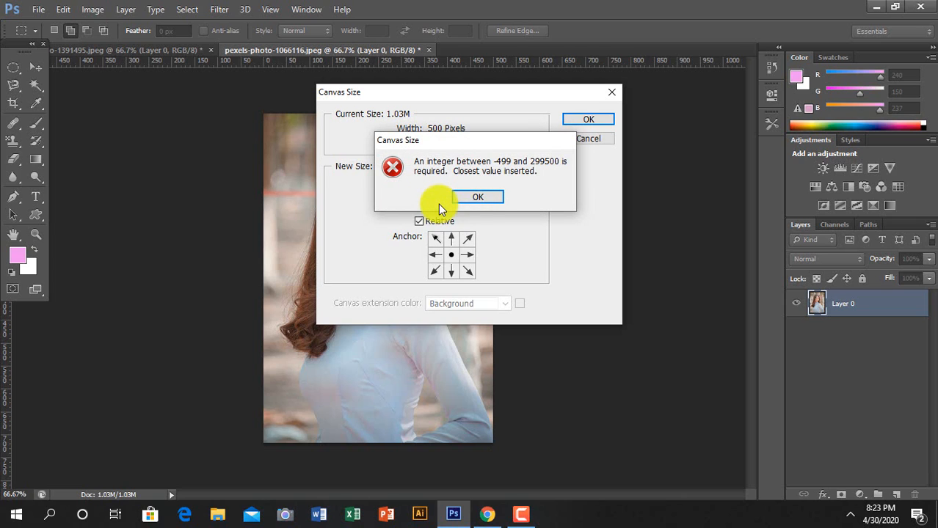
pyautogui.click(485, 200)
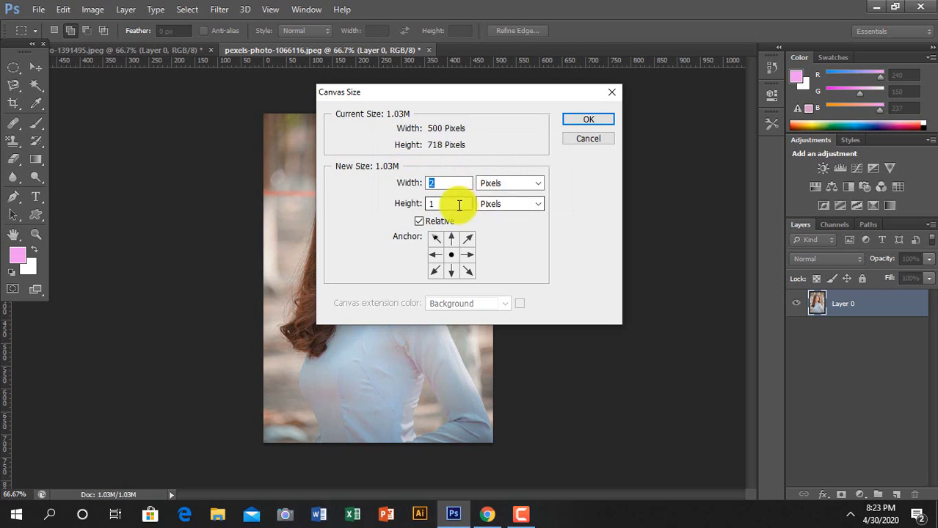
# Switch the canvas extension units to inches, set the relative height to 2 inches and apply the new canvas size
pyautogui.click(512, 188)
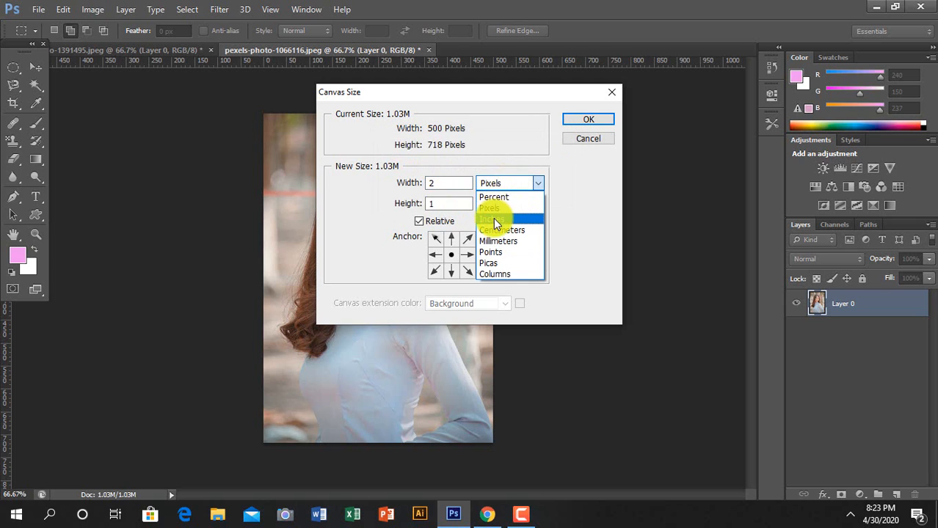
pyautogui.click(493, 218)
pyautogui.click(439, 204)
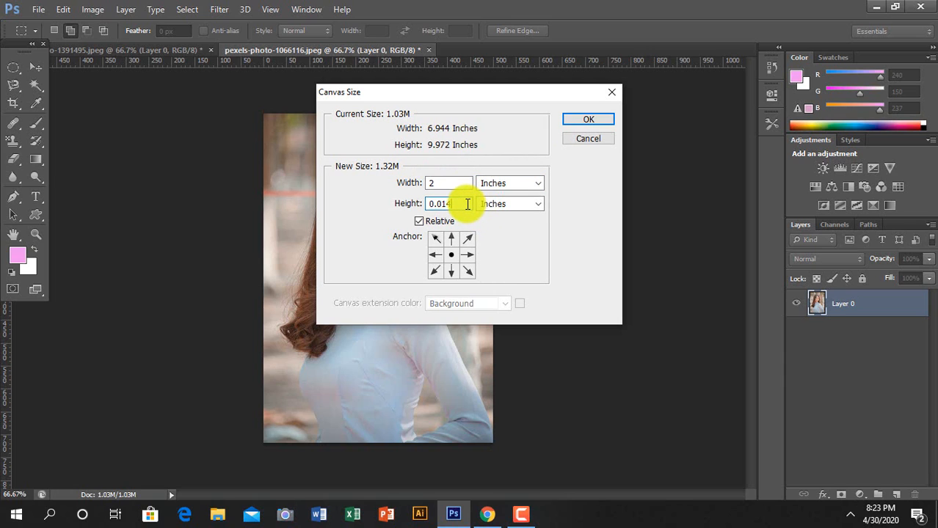
pyautogui.press('BackSpace')
pyautogui.press('BackSpace')
pyautogui.press('BackSpace')
pyautogui.press('BackSpace')
pyautogui.write('2')
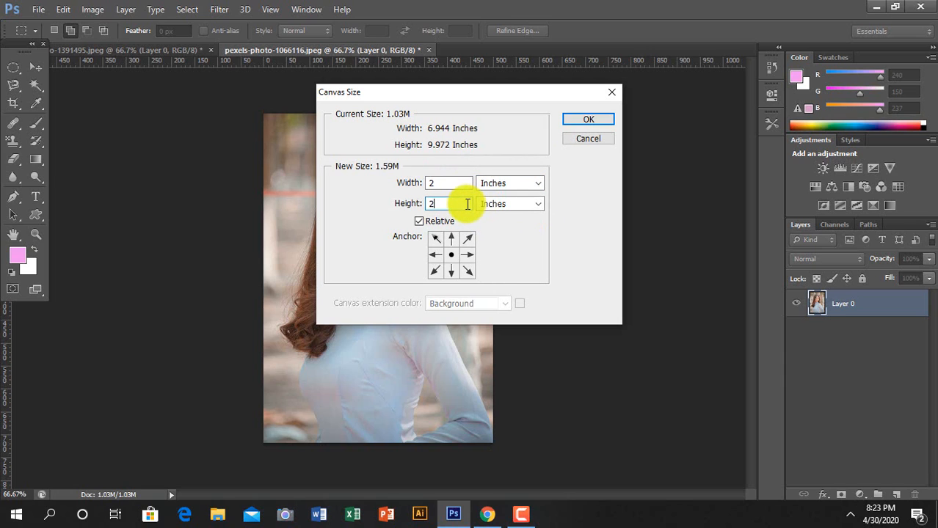
pyautogui.click(587, 119)
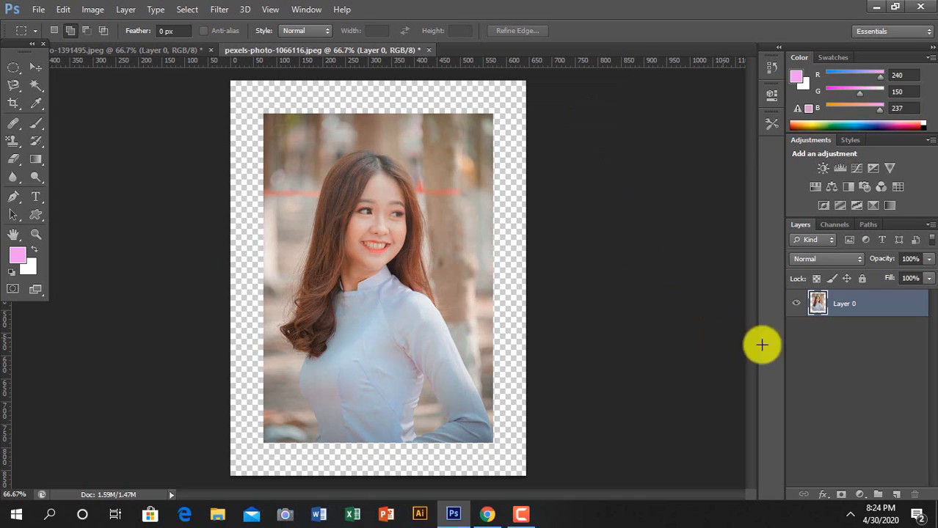
# Add a new layer above the photo, fill it with the pink foreground color and open the Filter Gallery for it
pyautogui.click(896, 496)
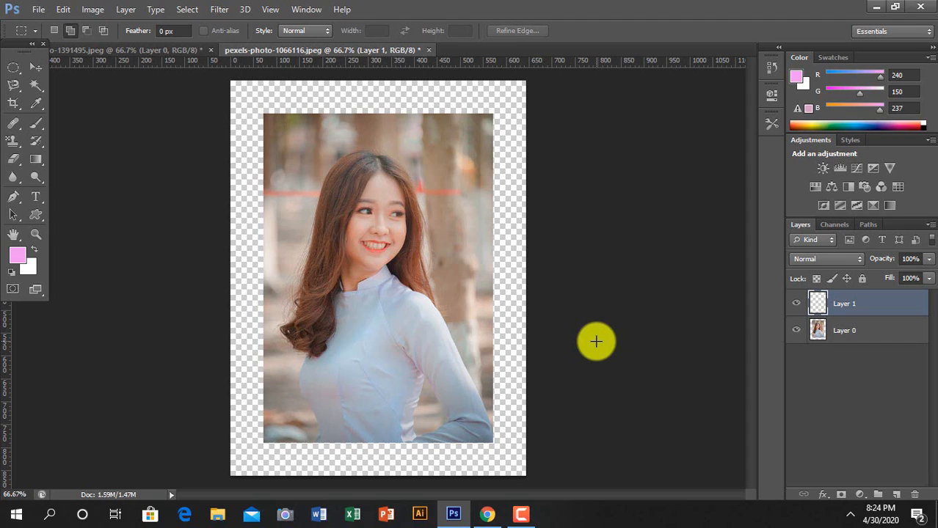
pyautogui.hotkey('alt', 'BackSpace')
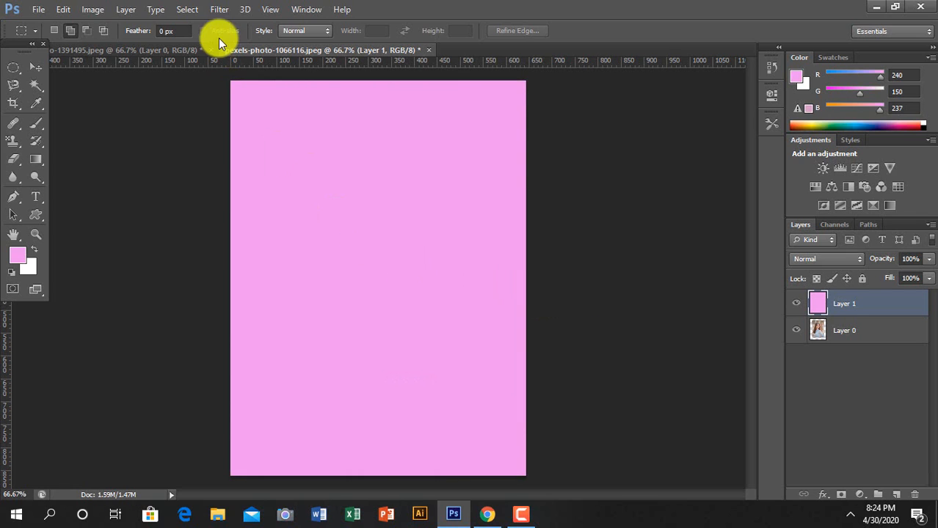
pyautogui.click(219, 9)
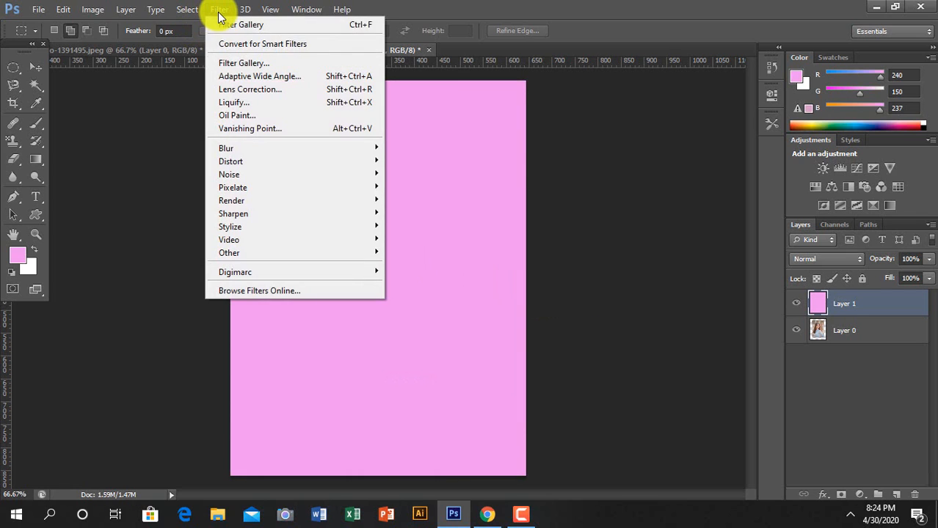
pyautogui.click(220, 63)
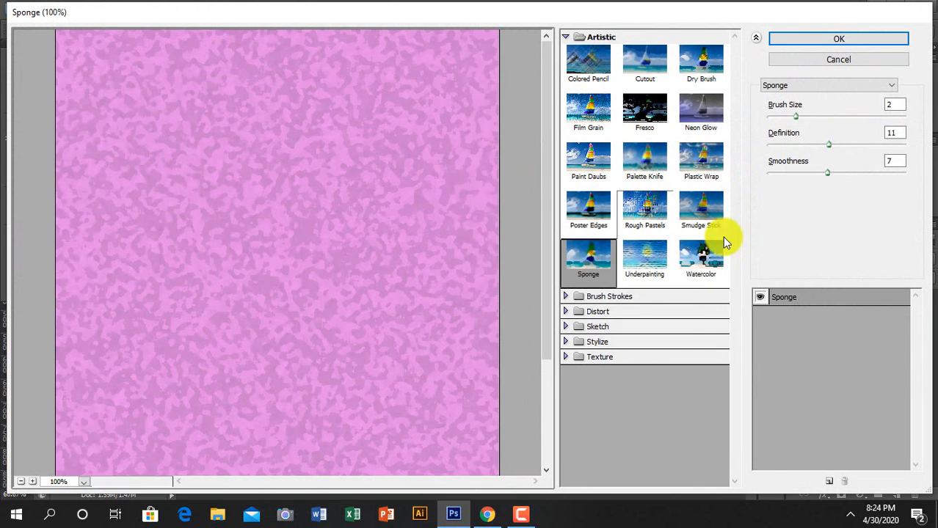
# Try the Note Paper, Mosaic Tiles, Plaster, Neon Glow, Ink Outlines and Sponge filters on the pink layer
pyautogui.click(603, 297)
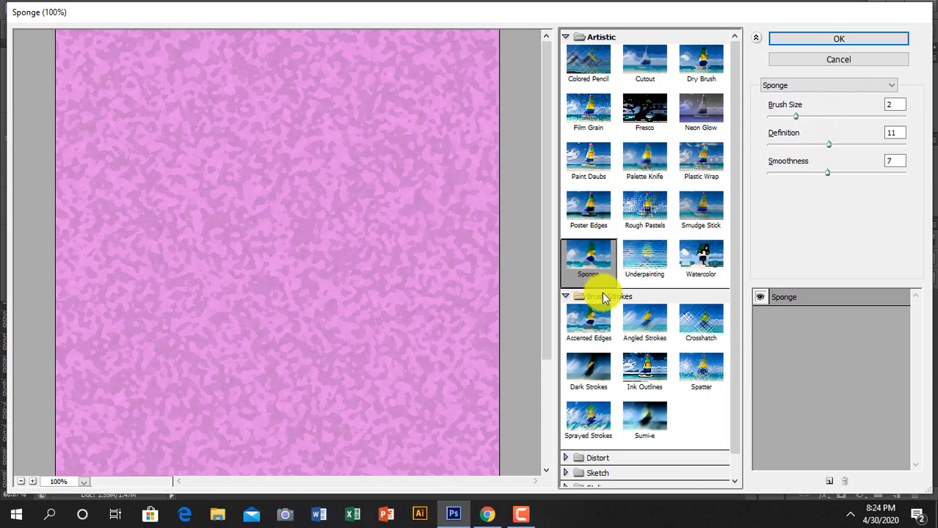
pyautogui.click(890, 83)
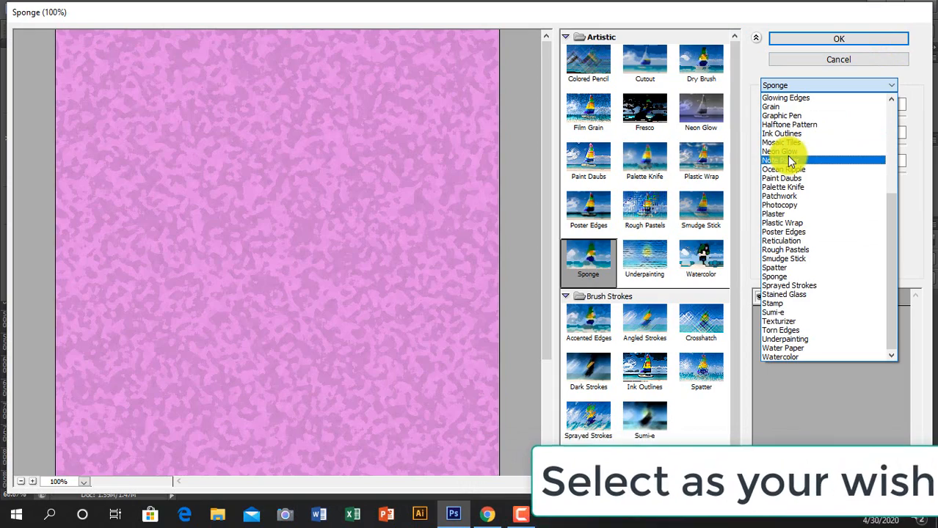
pyautogui.click(791, 160)
pyautogui.click(890, 86)
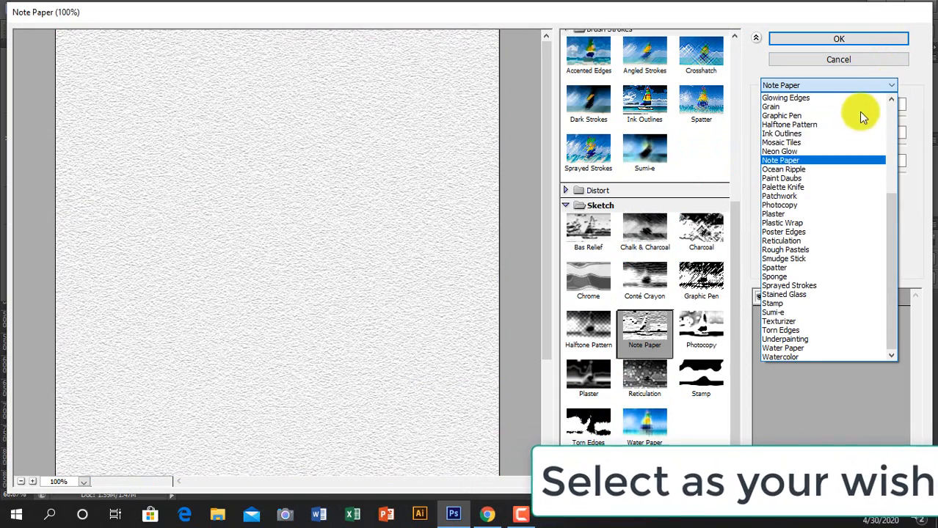
pyautogui.click(793, 147)
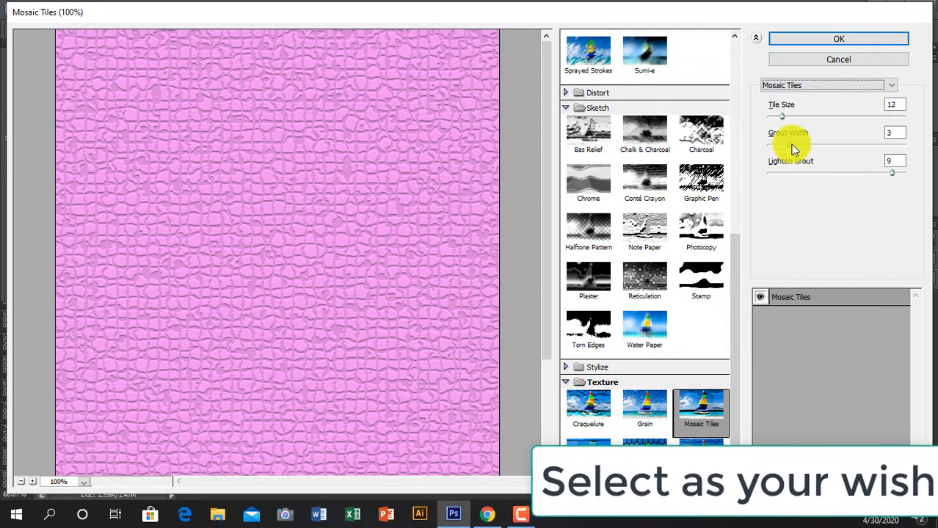
pyautogui.click(891, 84)
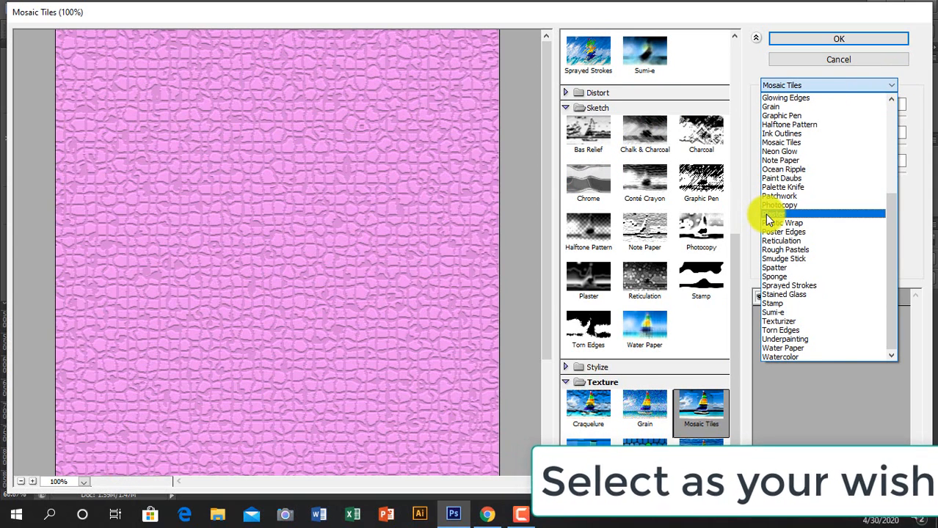
pyautogui.click(767, 213)
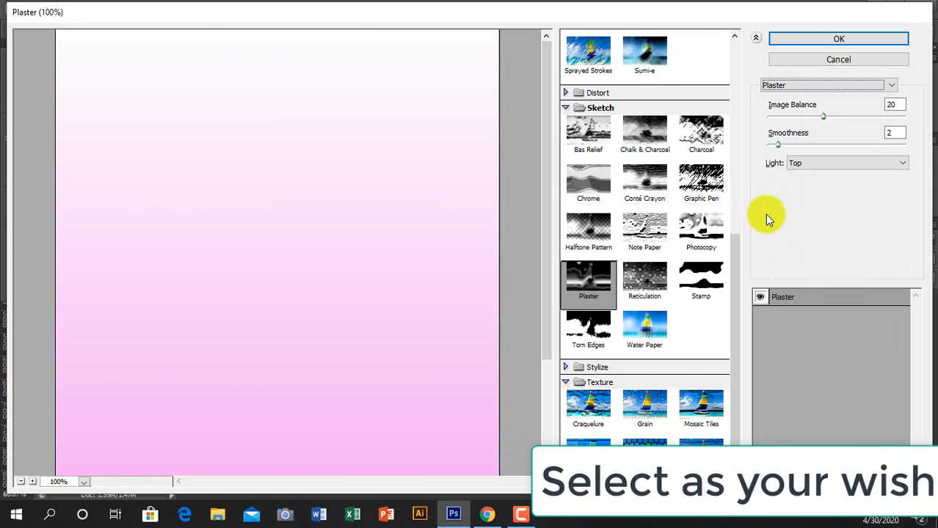
pyautogui.click(892, 88)
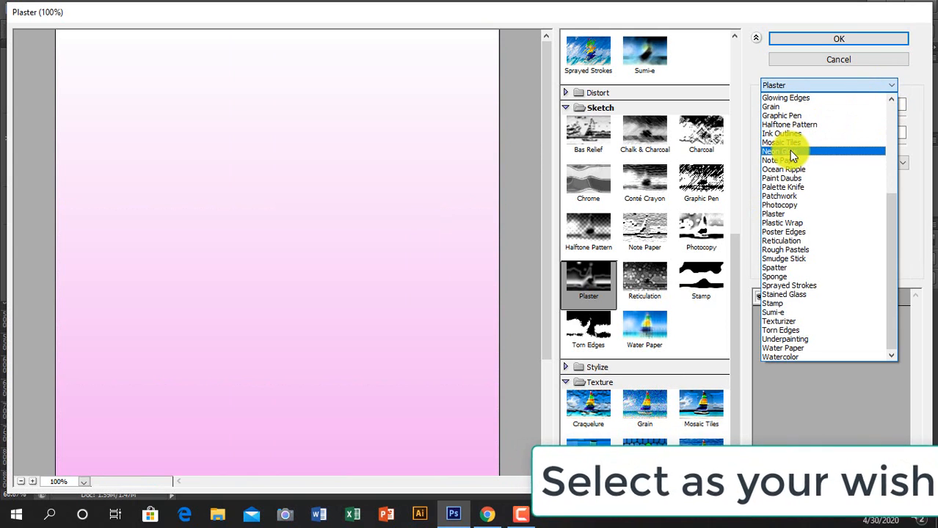
pyautogui.click(788, 150)
pyautogui.click(892, 88)
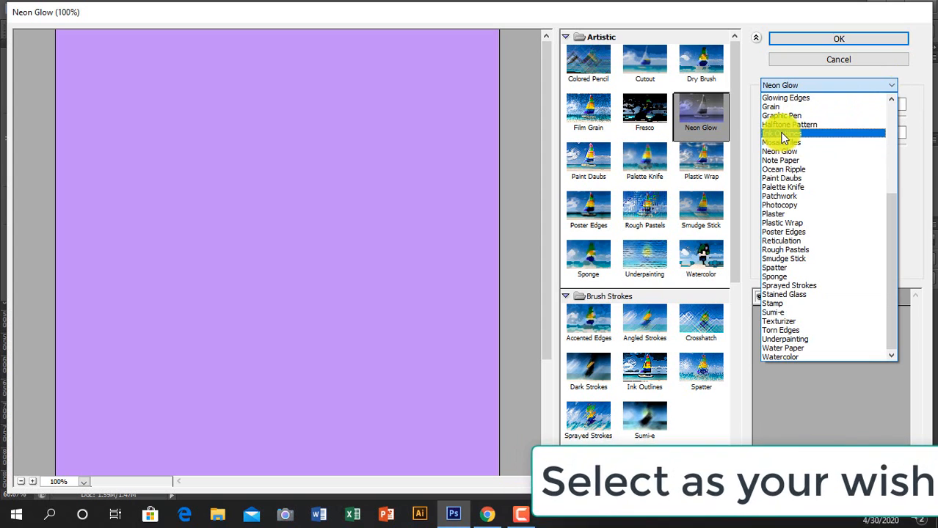
pyautogui.click(782, 135)
pyautogui.click(891, 86)
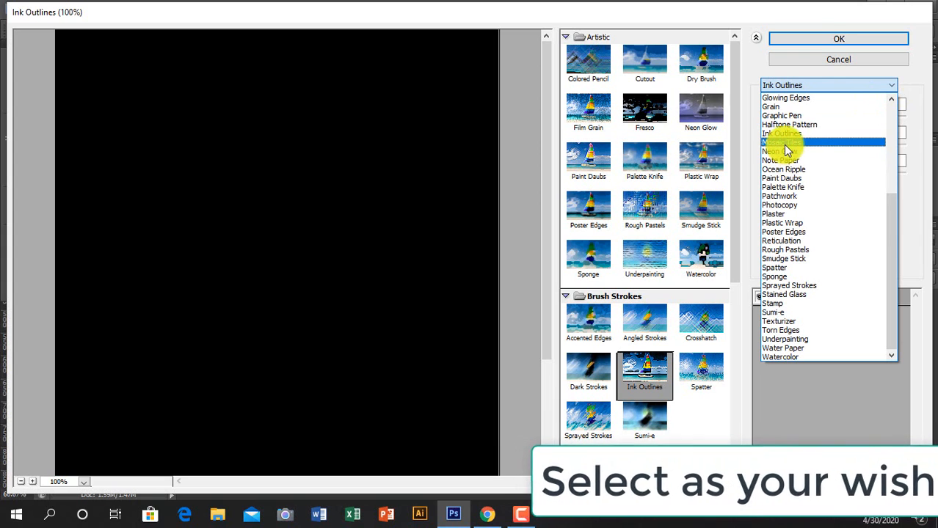
pyautogui.click(770, 277)
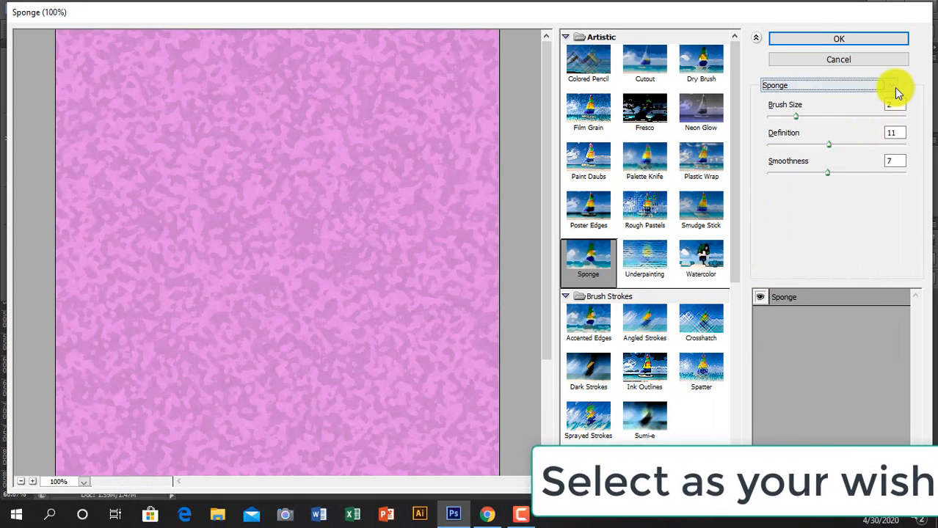
# Apply the Mosaic Tiles filter to the pink layer with tile size 8, grout width 5 and lighten grout 7
pyautogui.click(891, 86)
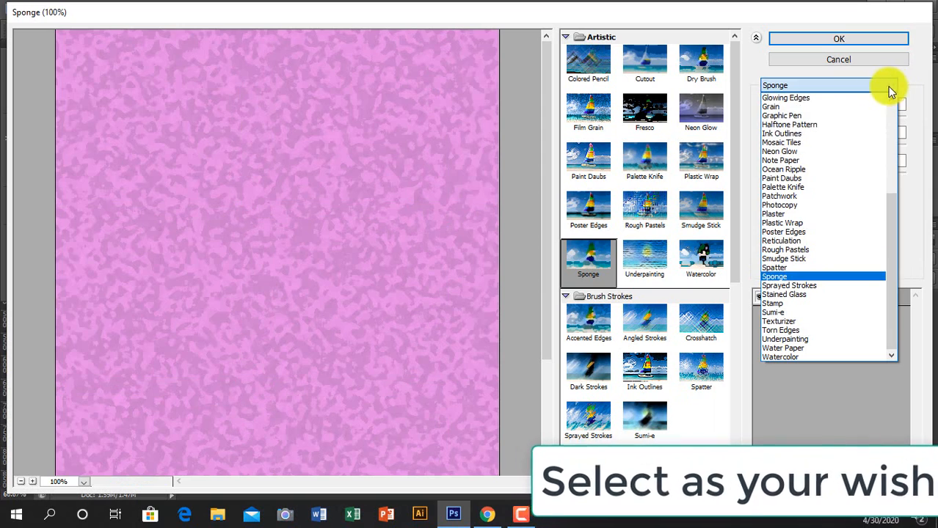
pyautogui.click(780, 143)
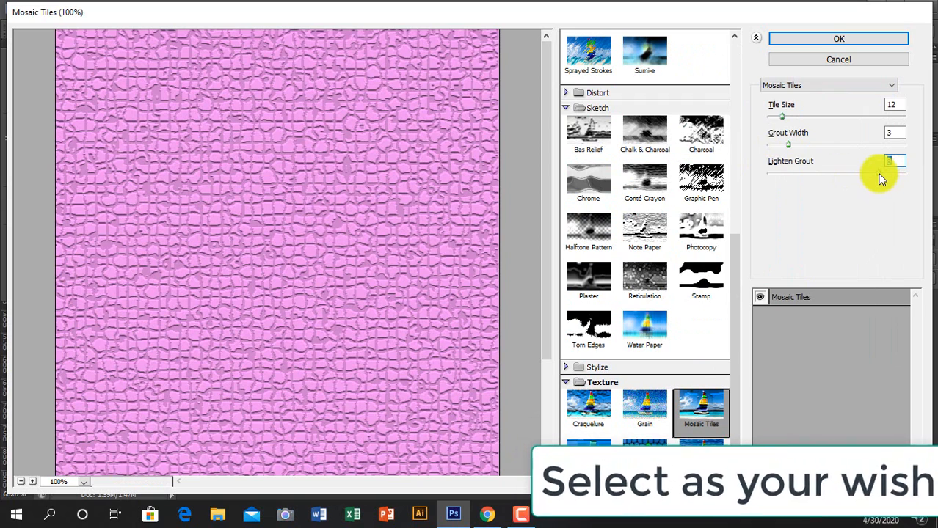
pyautogui.moveTo(881, 179); pyautogui.dragTo(873, 179)
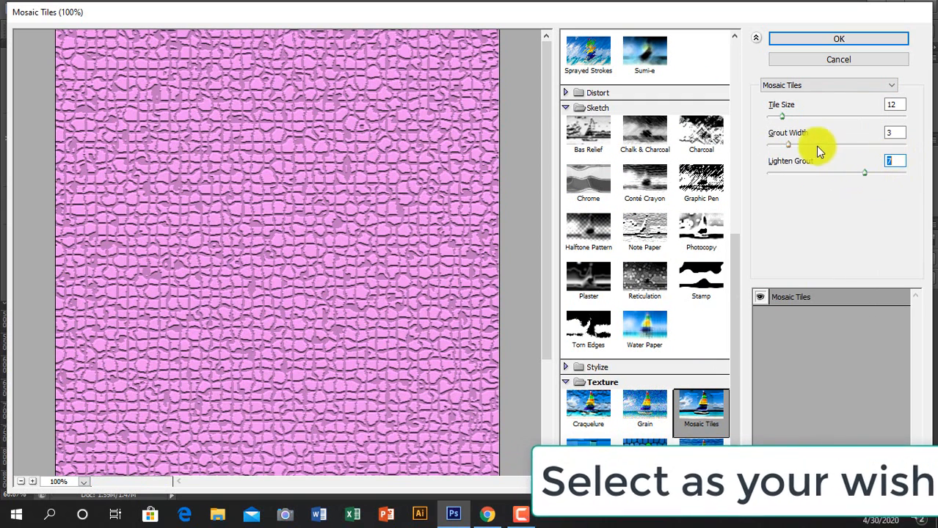
pyautogui.moveTo(787, 146); pyautogui.dragTo(807, 147)
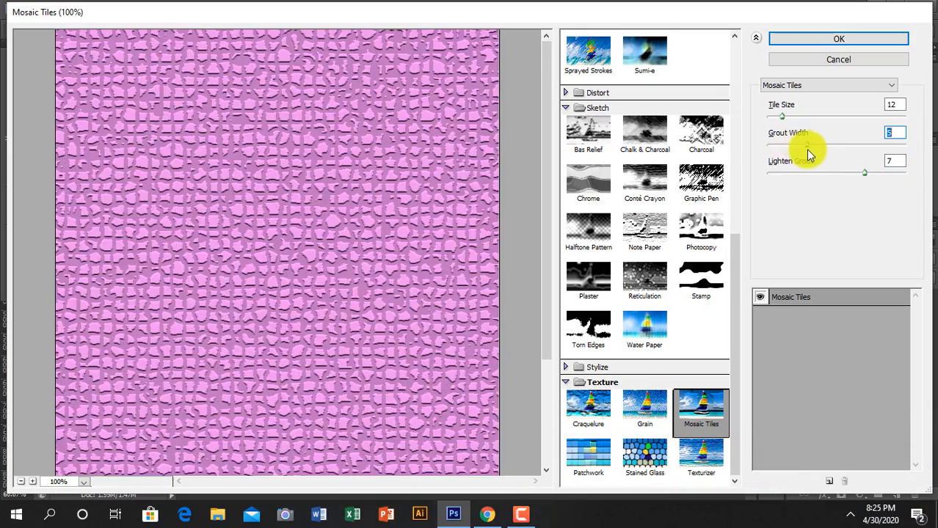
pyautogui.moveTo(782, 114); pyautogui.dragTo(775, 115)
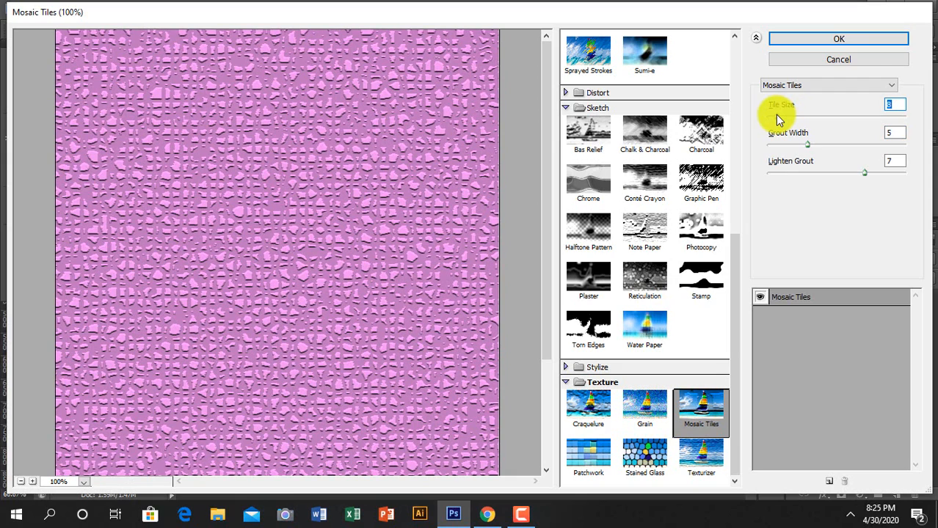
pyautogui.click(855, 39)
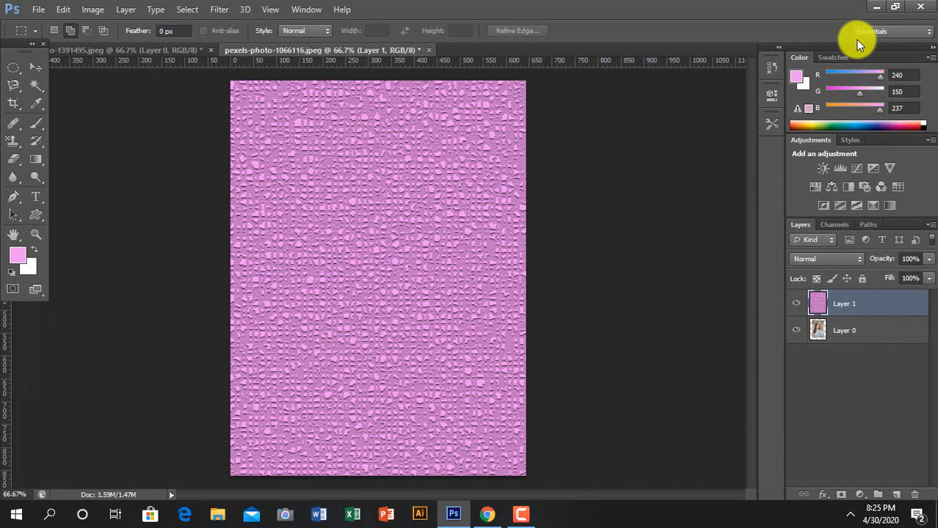
# Move the photo layer above the pink mosaic layer and start adding a Stroke layer style to it
pyautogui.moveTo(843, 331); pyautogui.dragTo(844, 296)
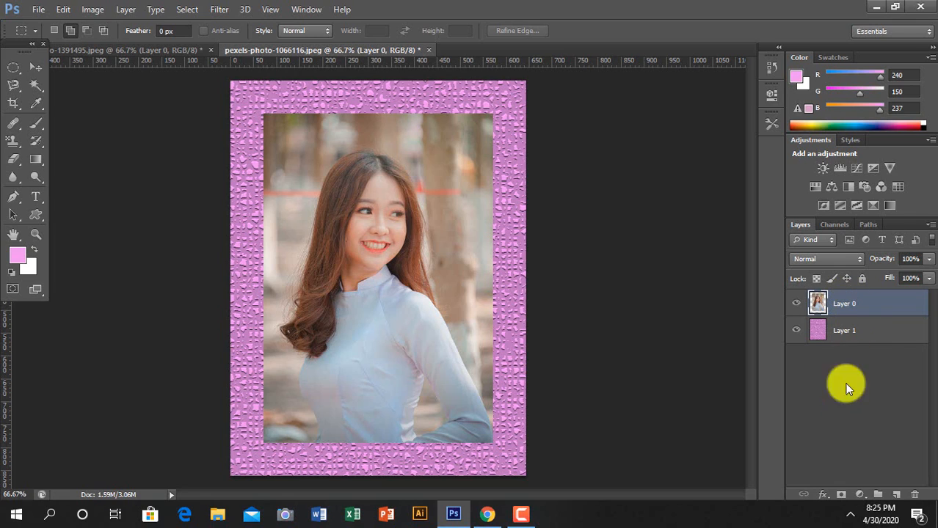
pyautogui.click(824, 500)
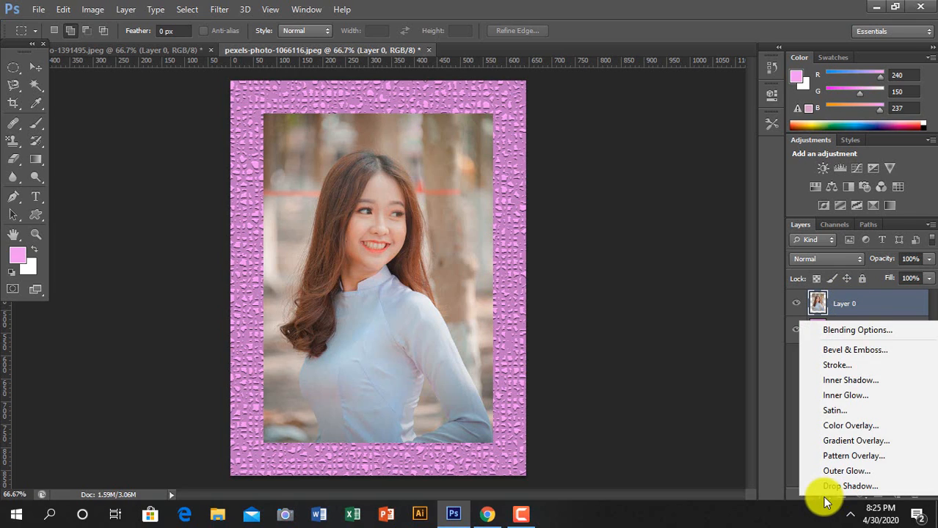
pyautogui.click(862, 365)
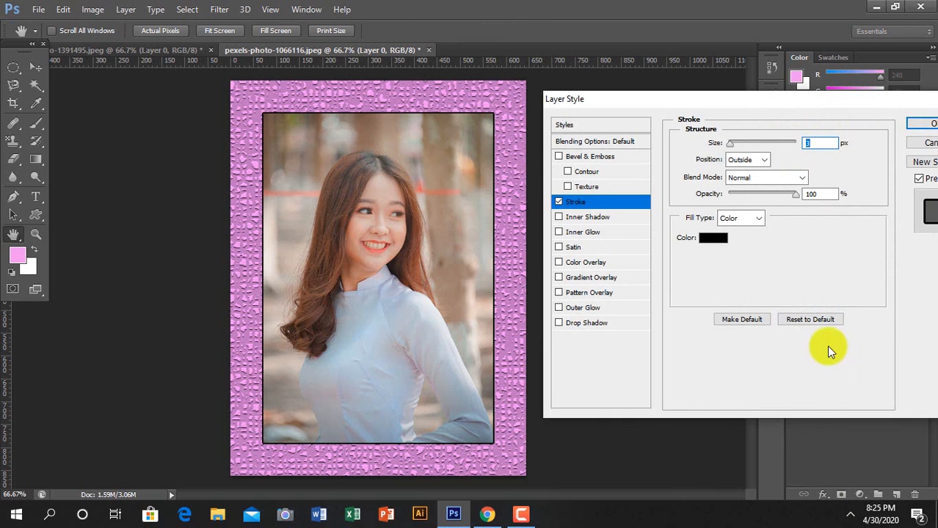
# Try purple and several tones sampled from the photo's background as the stroke color, accepting the tan d9a985
pyautogui.click(715, 240)
pyautogui.click(716, 236)
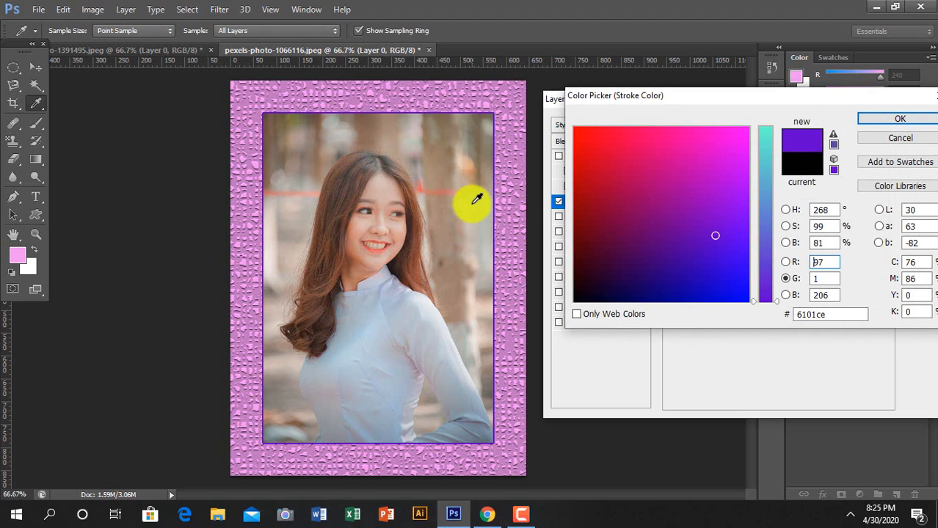
pyautogui.click(464, 166)
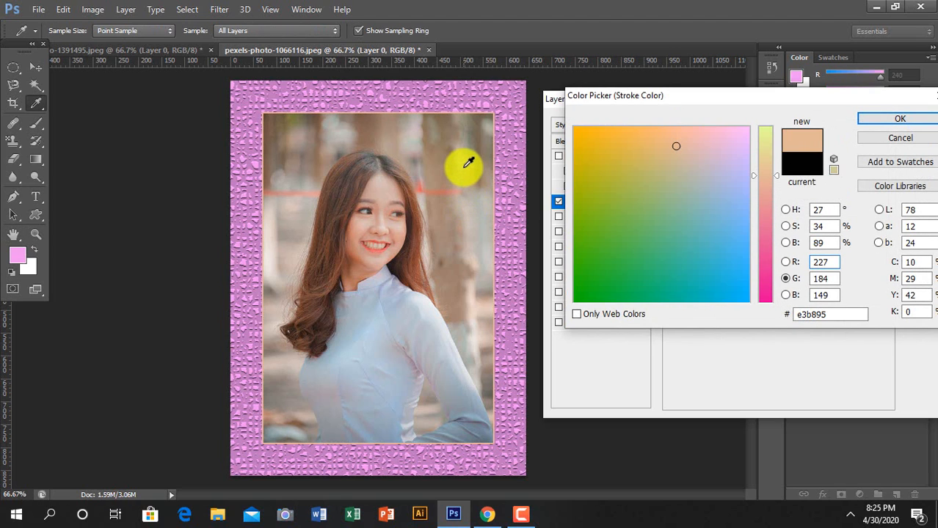
pyautogui.click(446, 241)
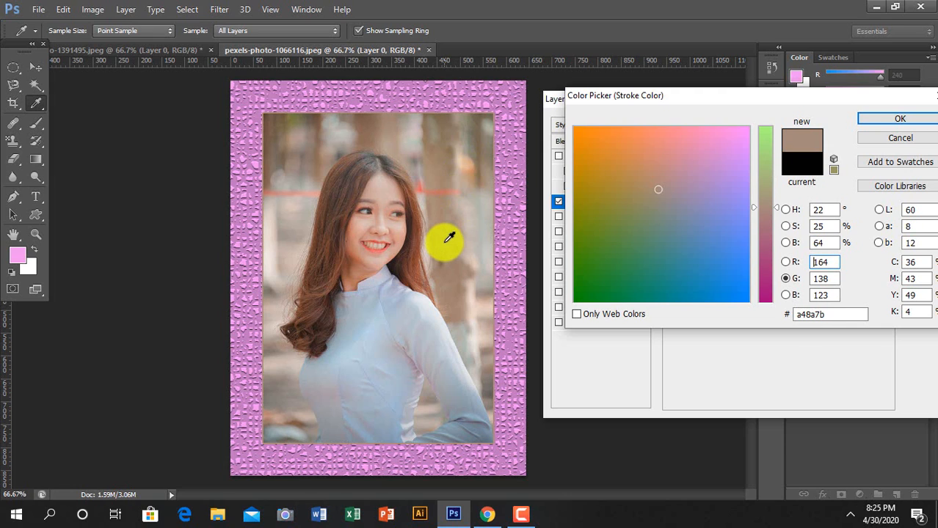
pyautogui.click(470, 161)
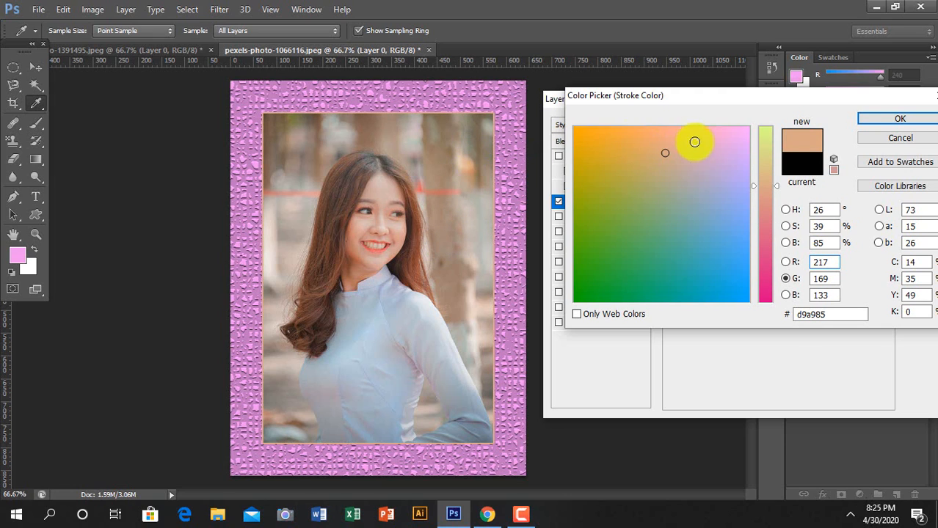
pyautogui.click(863, 120)
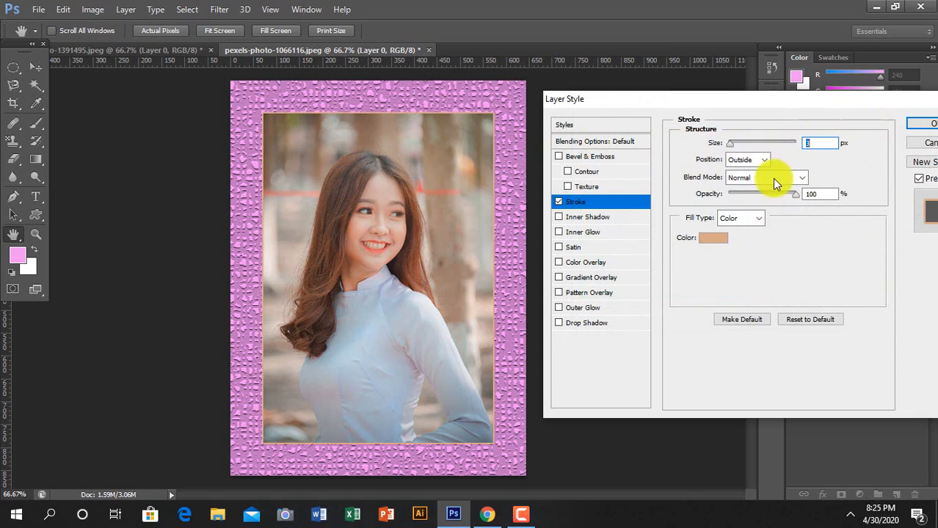
# Set the stroke position to Inside and its size to 27 px
pyautogui.click(762, 160)
pyautogui.click(743, 183)
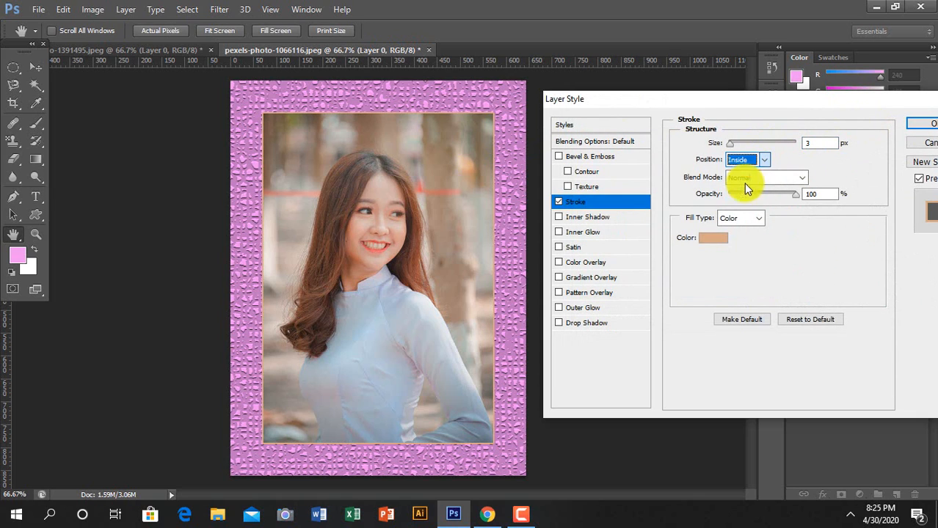
pyautogui.moveTo(732, 144); pyautogui.dragTo(741, 151)
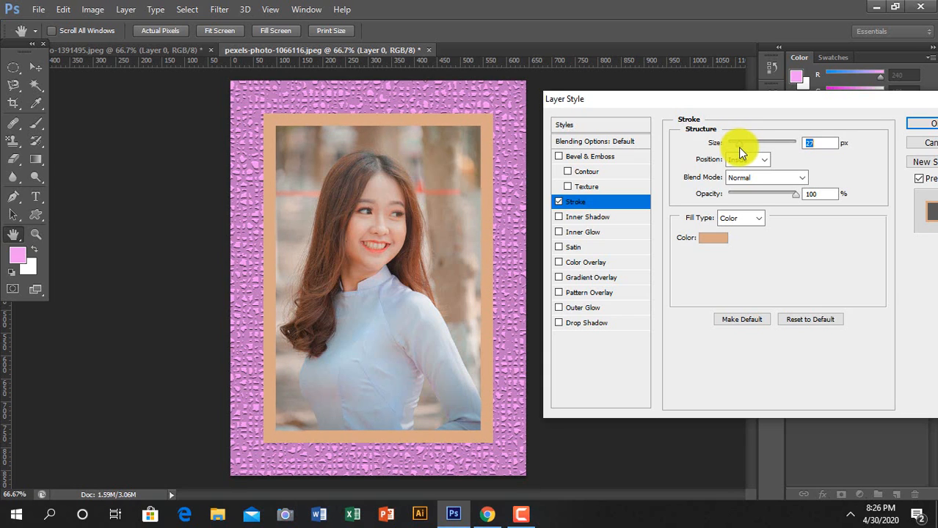
# Set the stroke color to the pink f095ef sampled from the textured frame and apply the layer style
pyautogui.click(714, 239)
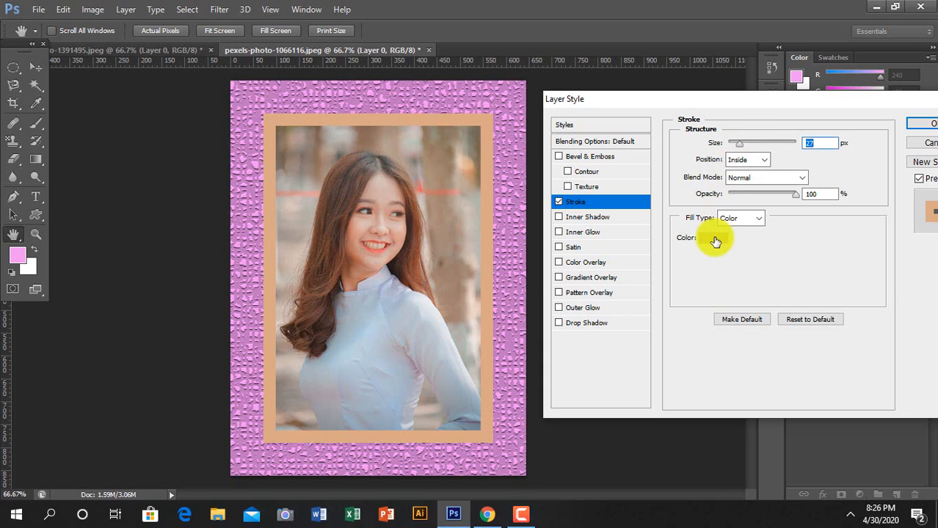
pyautogui.click(714, 238)
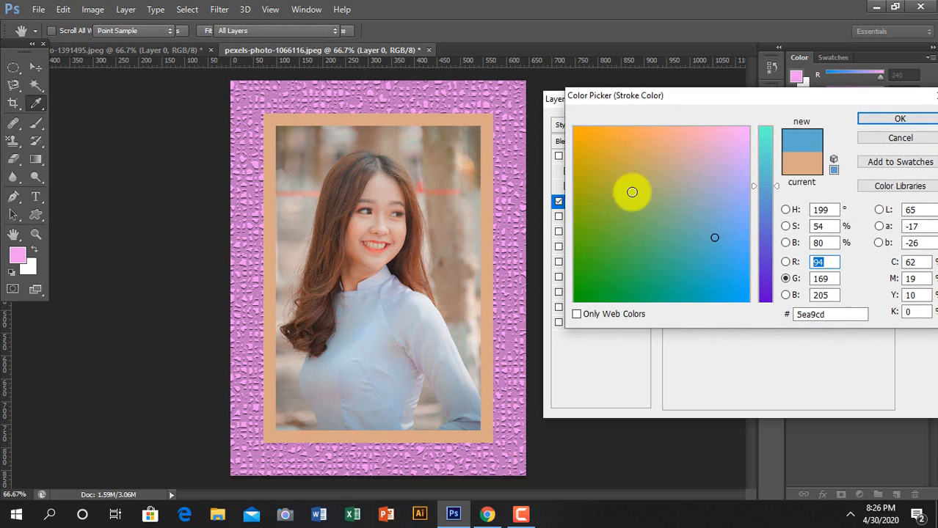
pyautogui.click(487, 102)
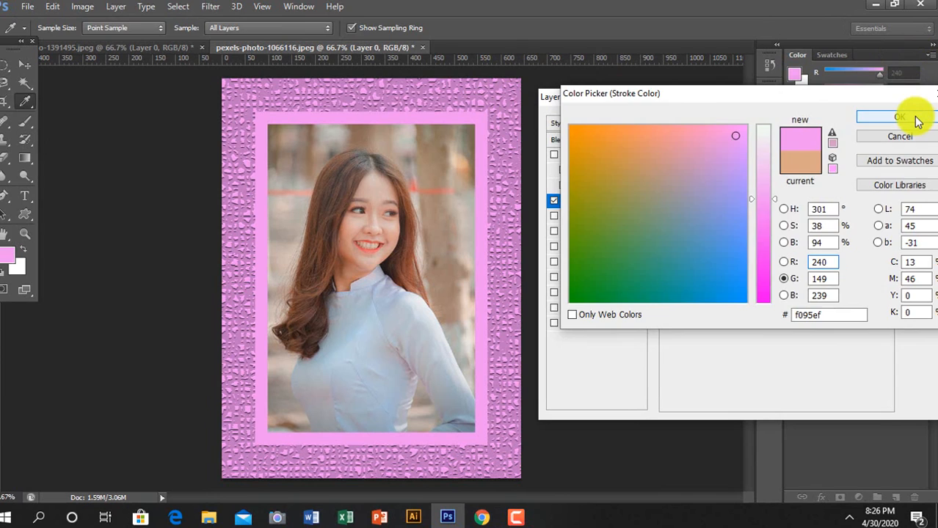
pyautogui.click(899, 117)
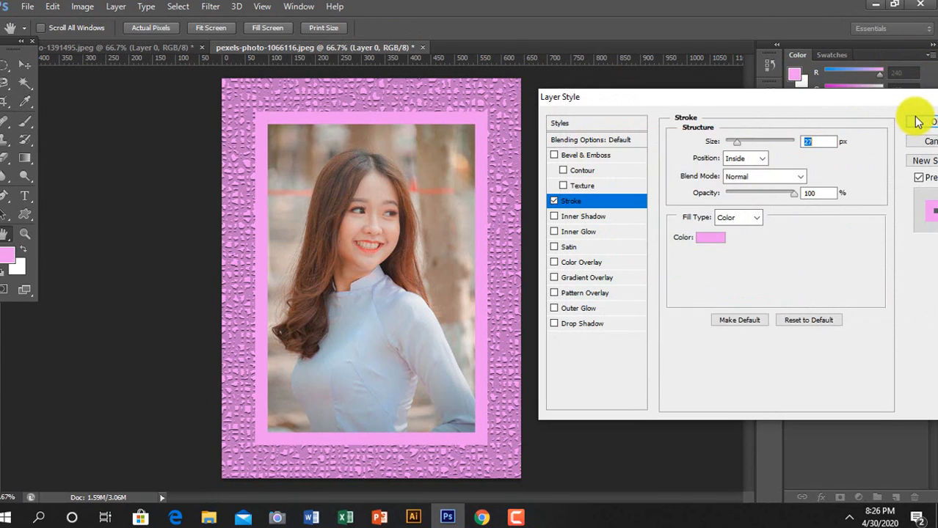
pyautogui.click(918, 122)
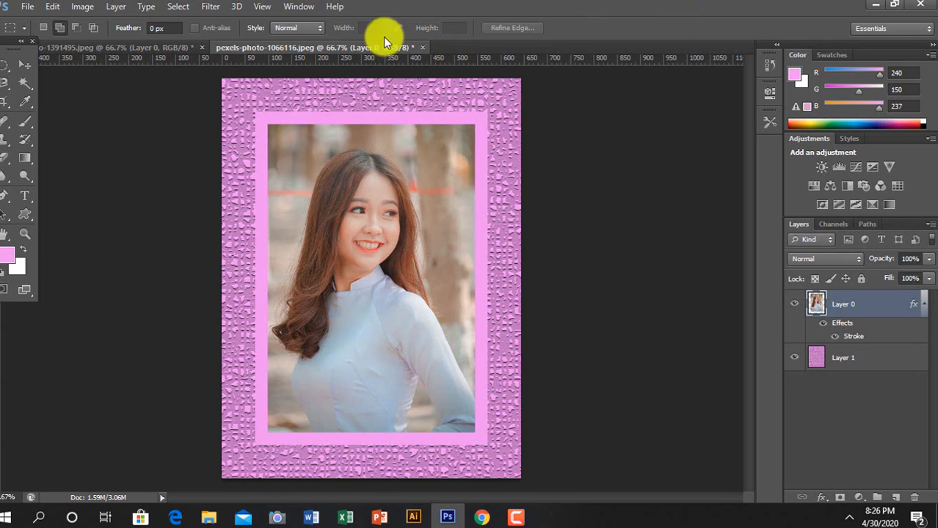
# Save the framed portrait to the Desktop as the JPEG file pexels-photo-1066116.jpg, keeping the offered JPEG options
pyautogui.click(30, 7)
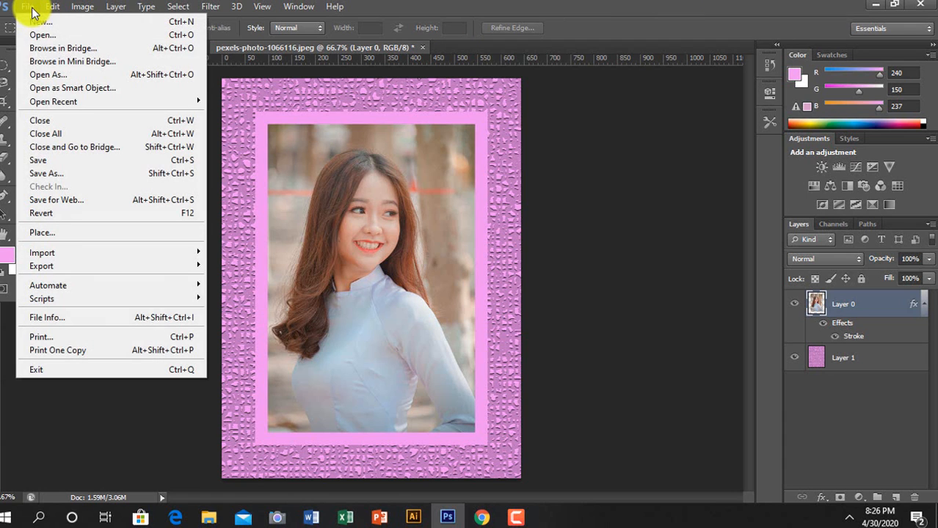
pyautogui.click(31, 173)
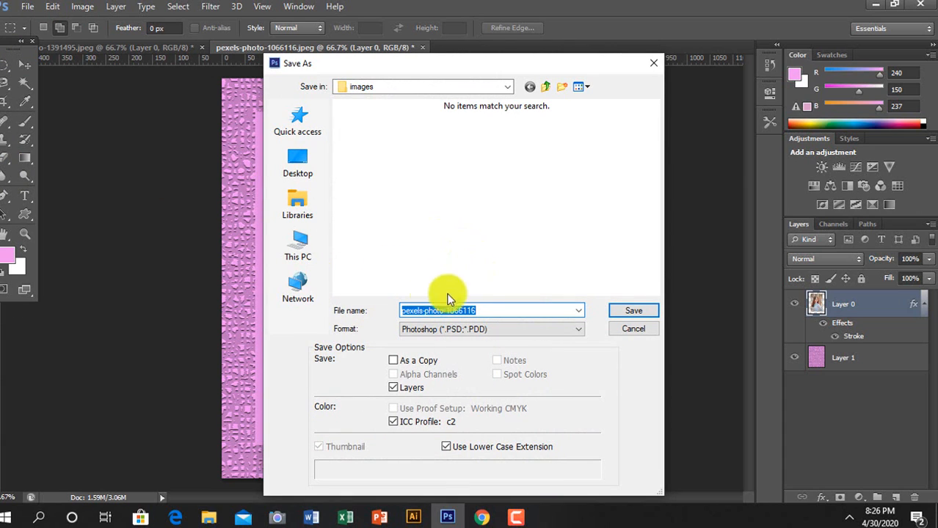
pyautogui.click(305, 170)
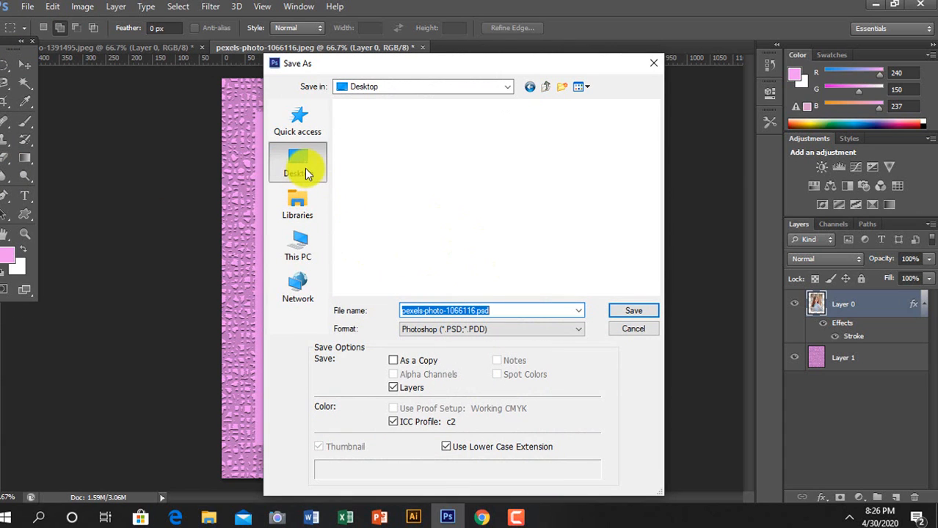
pyautogui.click(573, 329)
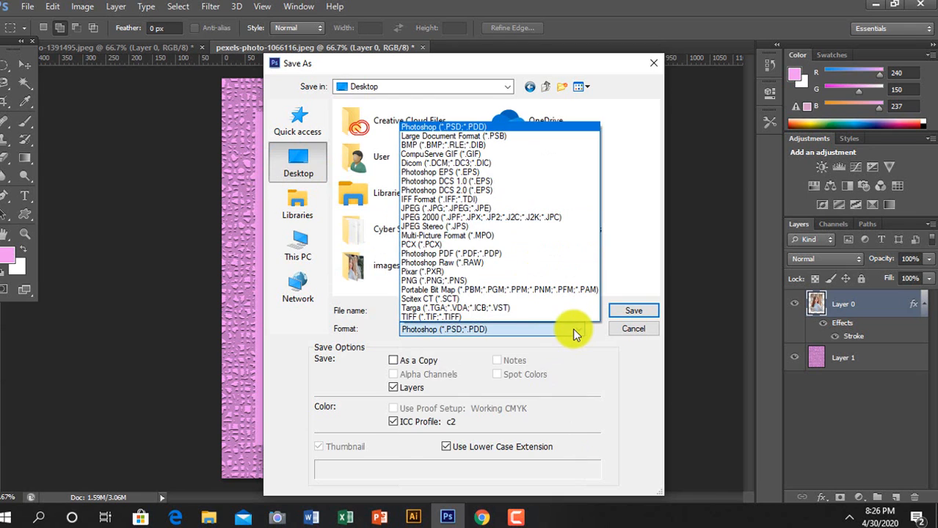
pyautogui.click(449, 208)
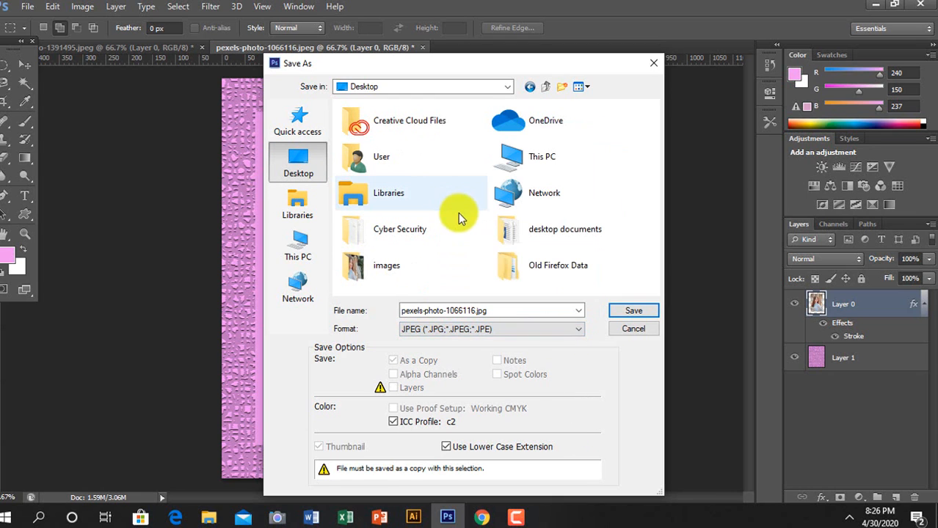
pyautogui.click(618, 312)
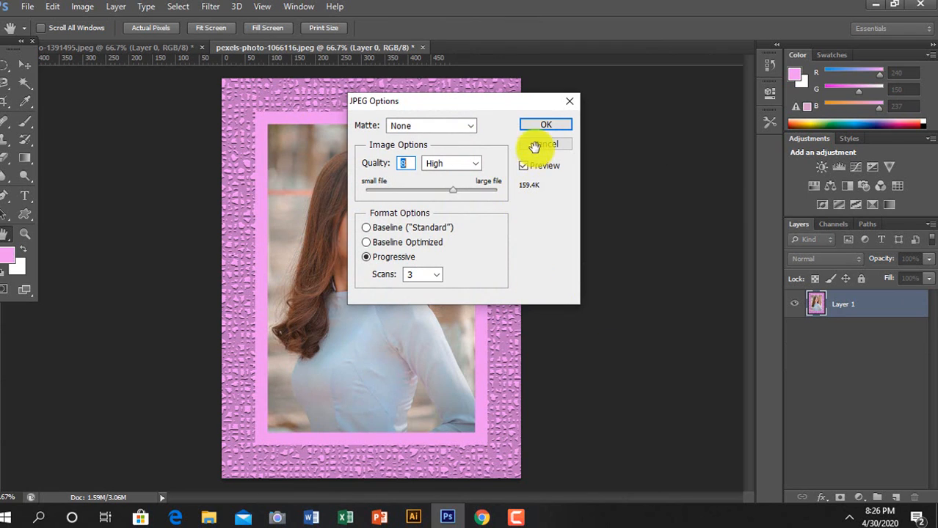
pyautogui.click(534, 129)
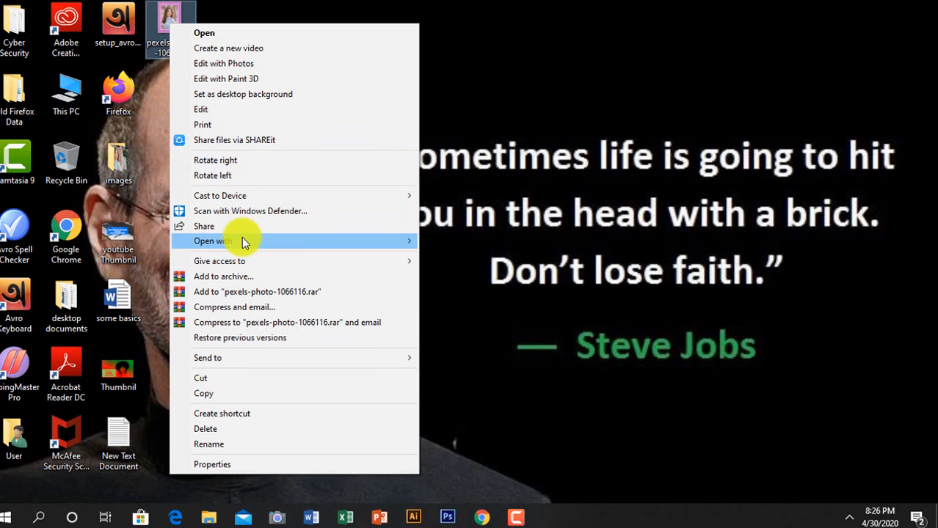
# Open the saved pexels-photo-1066116 image from the desktop in Photos
pyautogui.moveTo(400, 240)
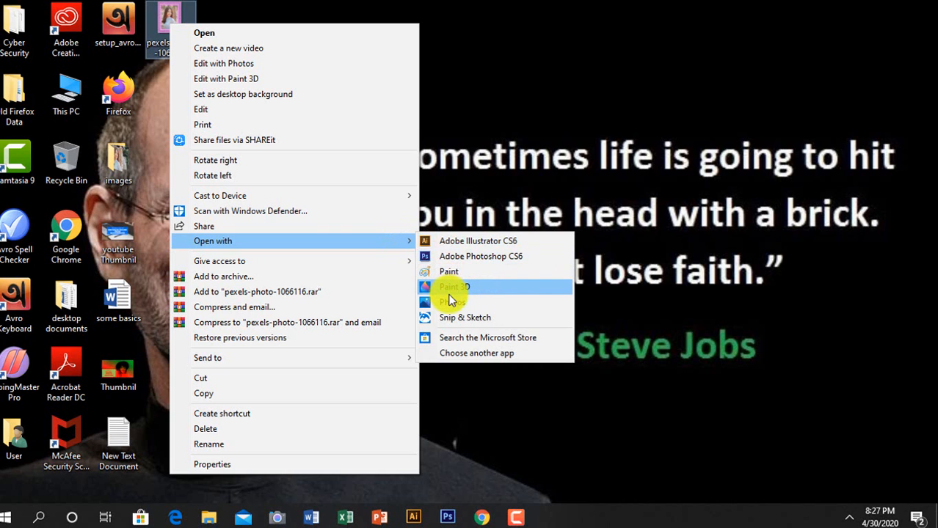
pyautogui.click(449, 302)
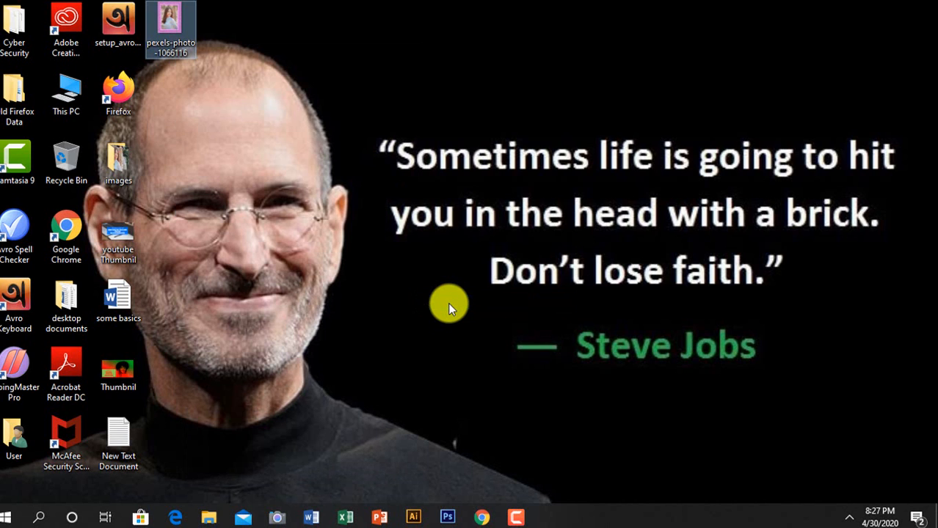